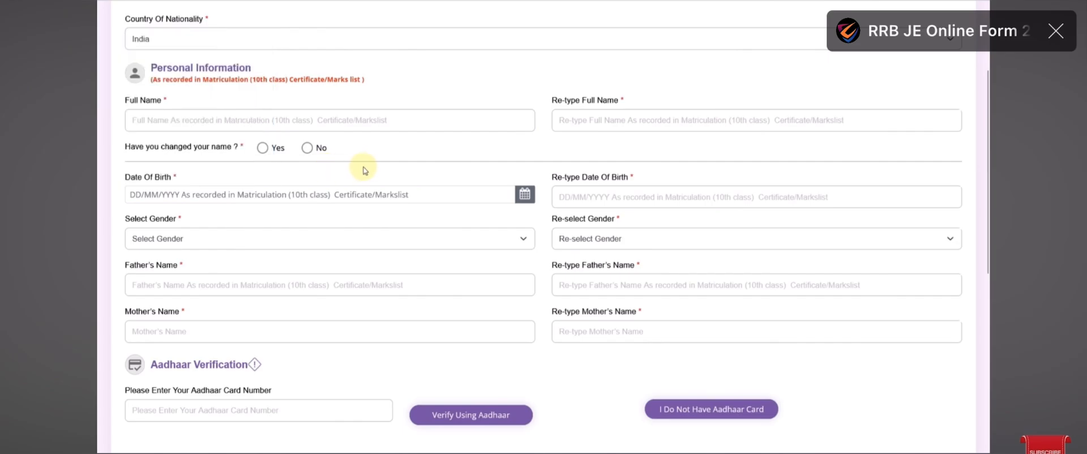
Set the gender to Male and look over the date of birth and parents' name fields in the account form
left_click(604, 204)
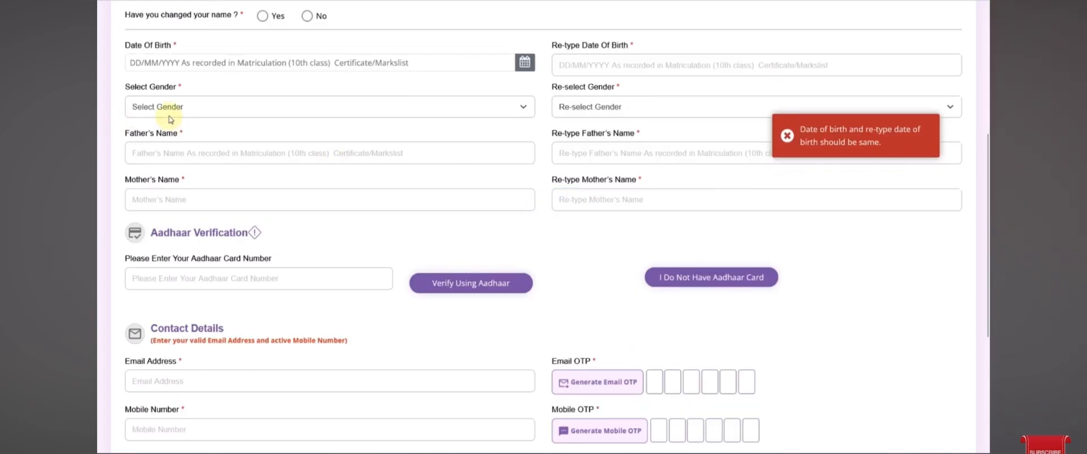
left_click(170, 120)
left_click(169, 146)
scroll(305, 171, "down", 1)
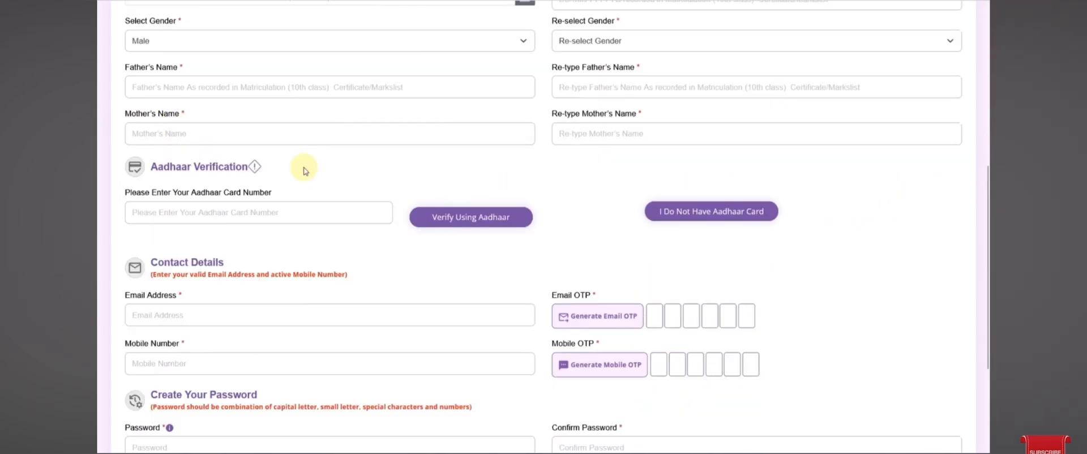
left_click(164, 88)
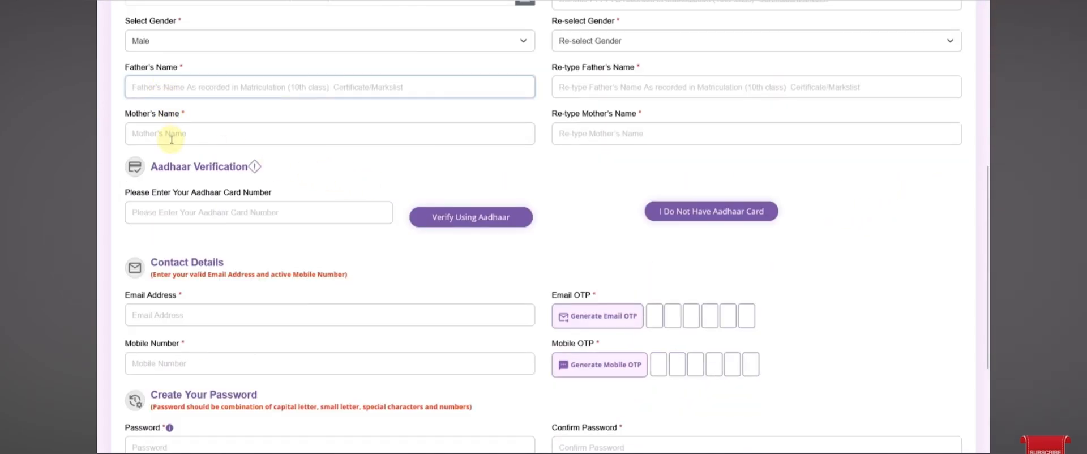
scroll(578, 238, "up", 2)
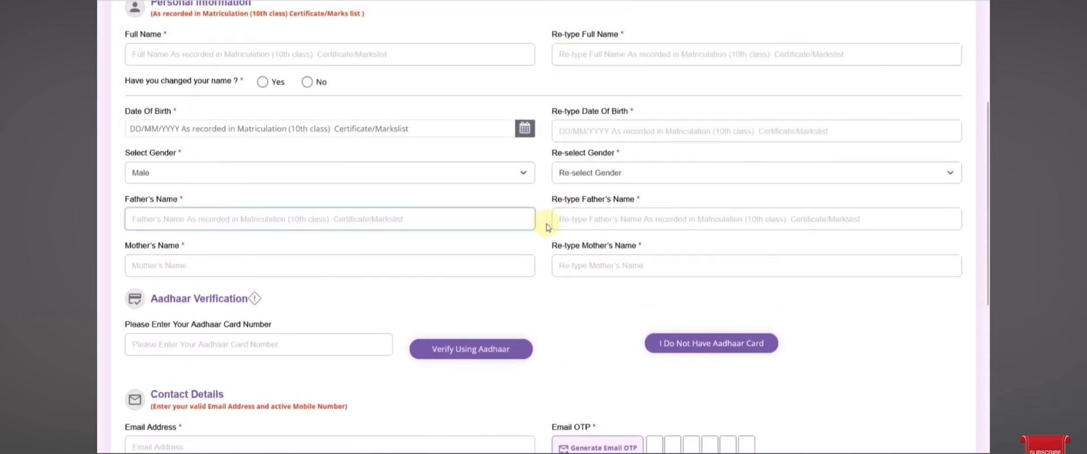
scroll(547, 220, "down", 2)
scroll(373, 198, "down", 1)
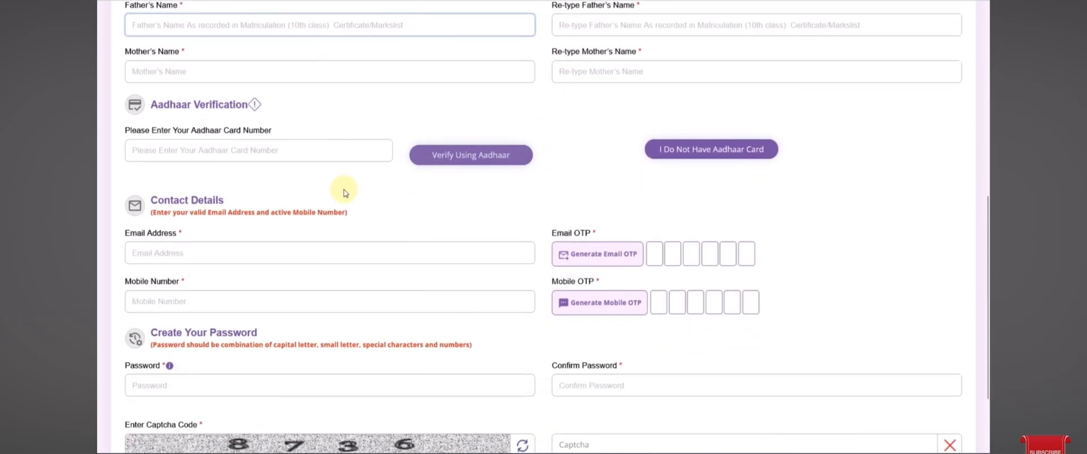
Try identification without an Aadhaar card using Driving license as the proof of ID, and switch back to Aadhaar verification
left_click(216, 144)
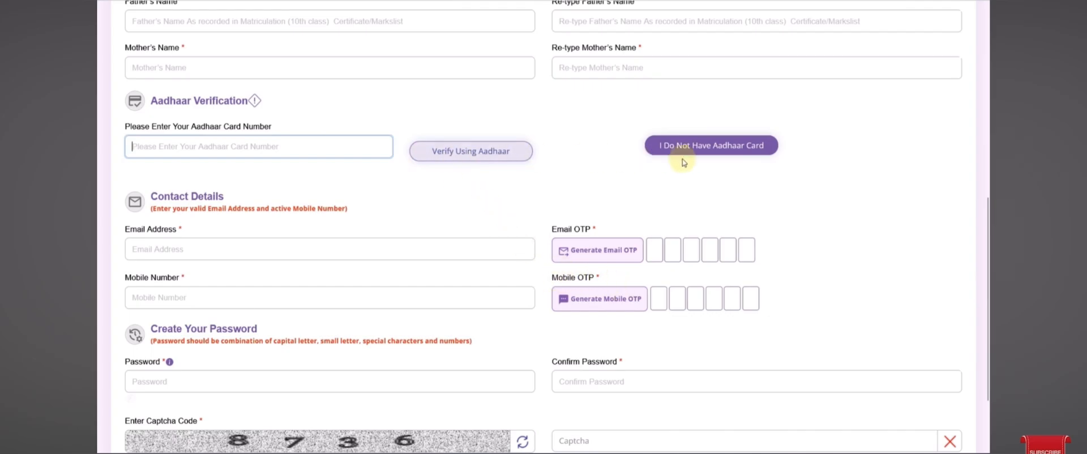
left_click(683, 150)
left_click(568, 284)
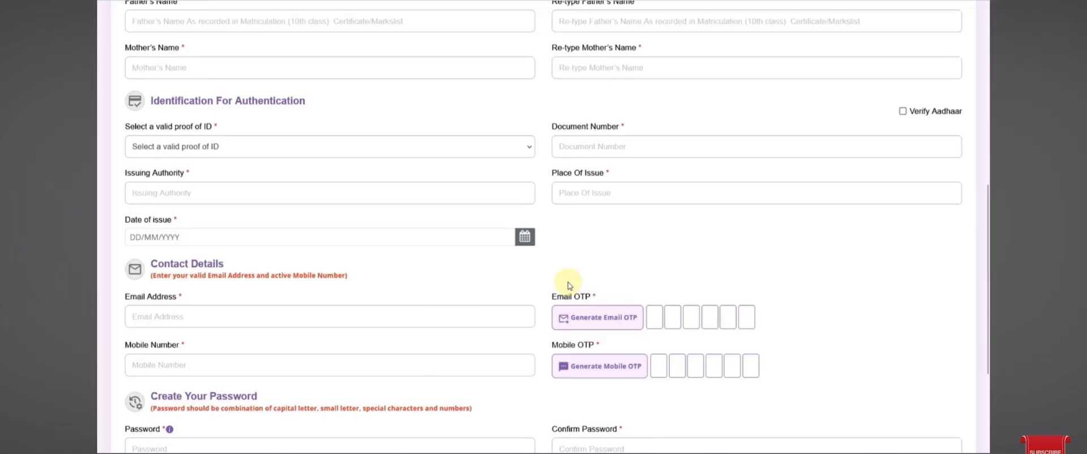
left_click(247, 147)
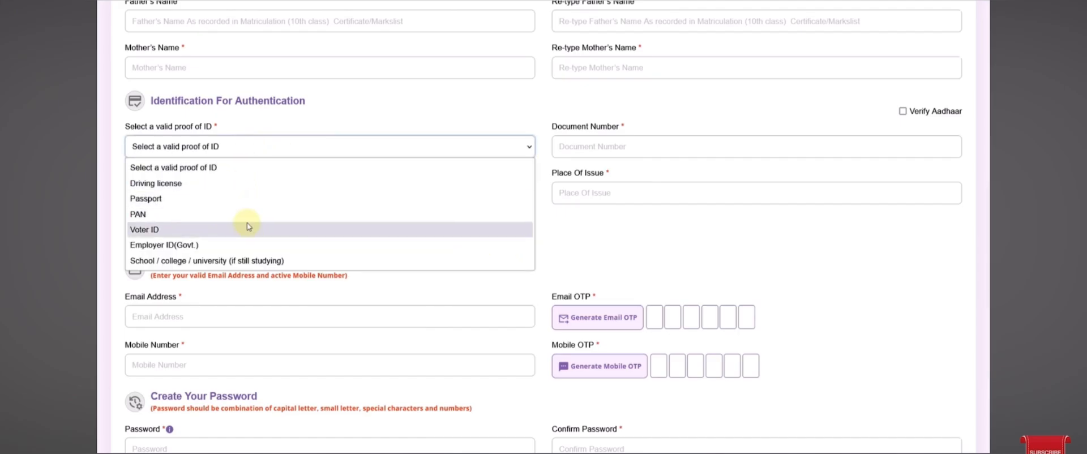
left_click(227, 182)
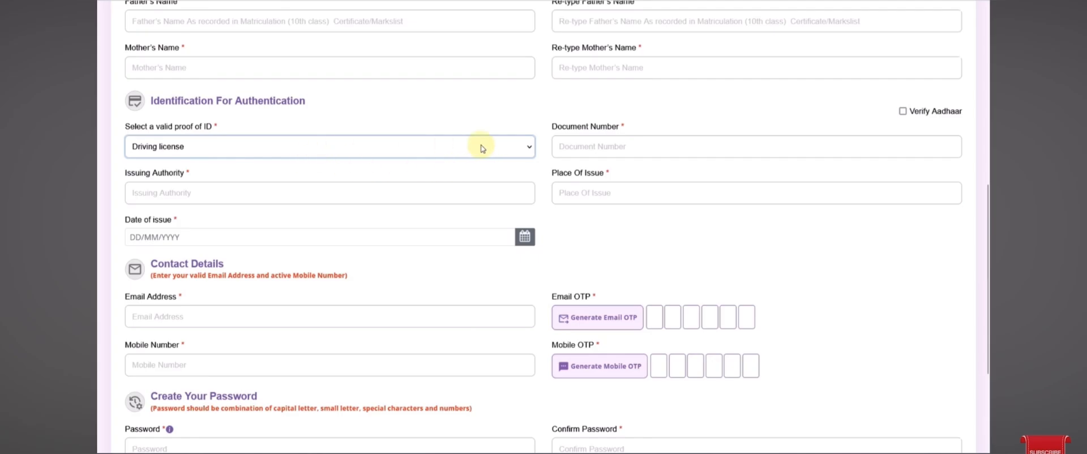
left_click(903, 112)
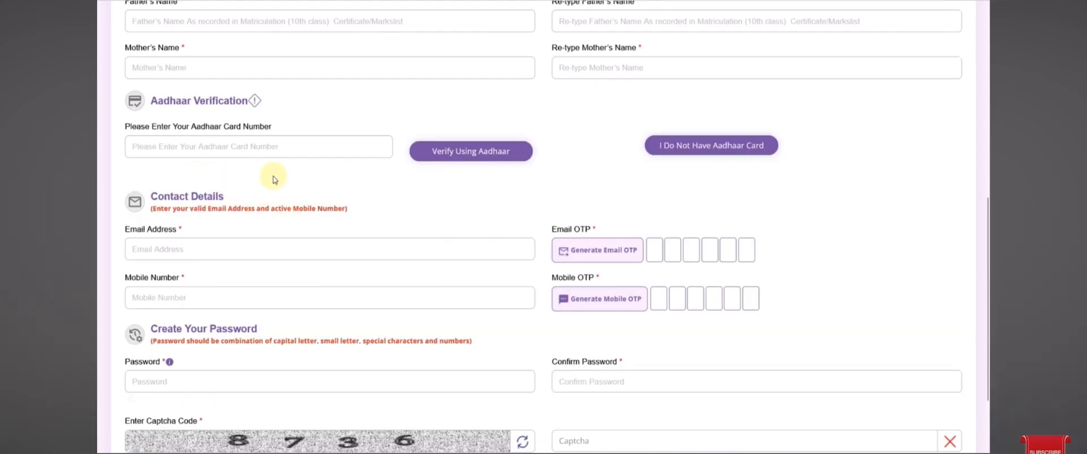
Look over the rest of the account form, return to the home page and open the online application page
scroll(404, 191, "down", 2)
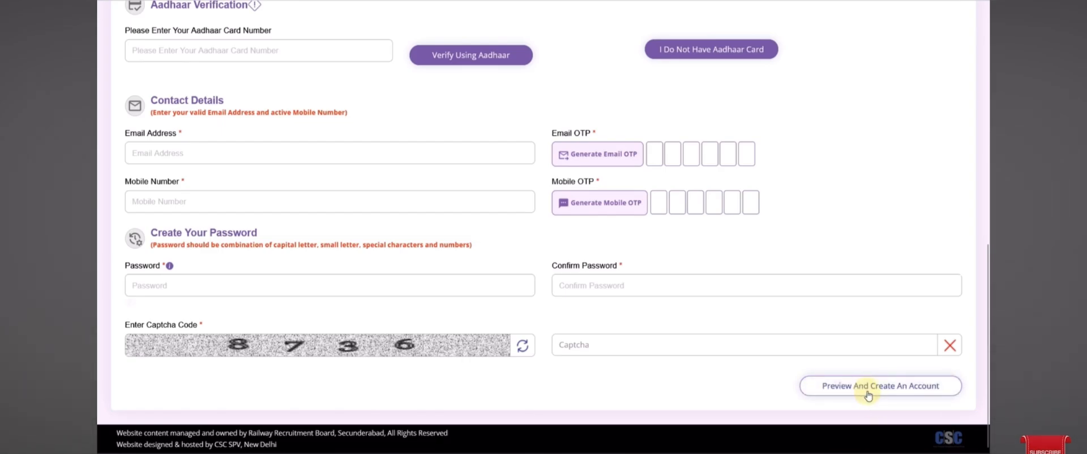
scroll(868, 394, "up", 9)
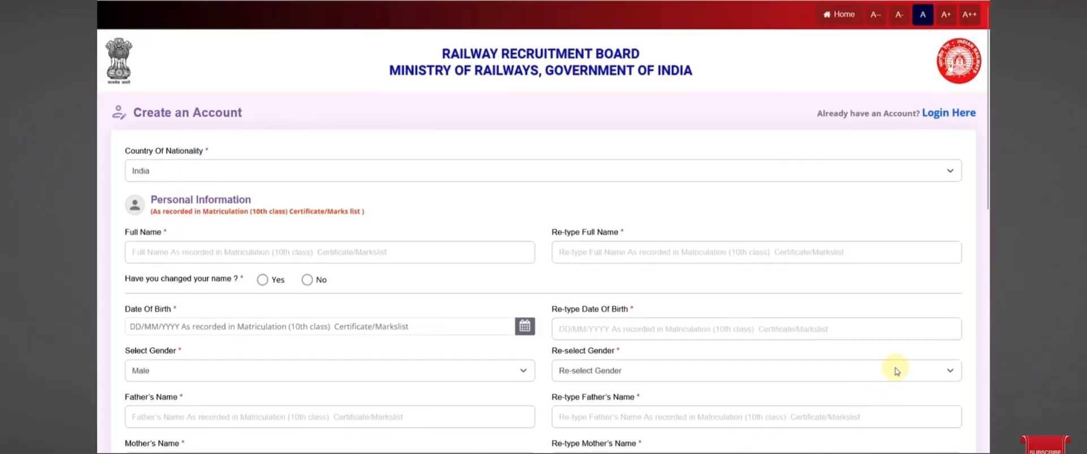
left_click(844, 24)
left_click(731, 36)
left_click(751, 91)
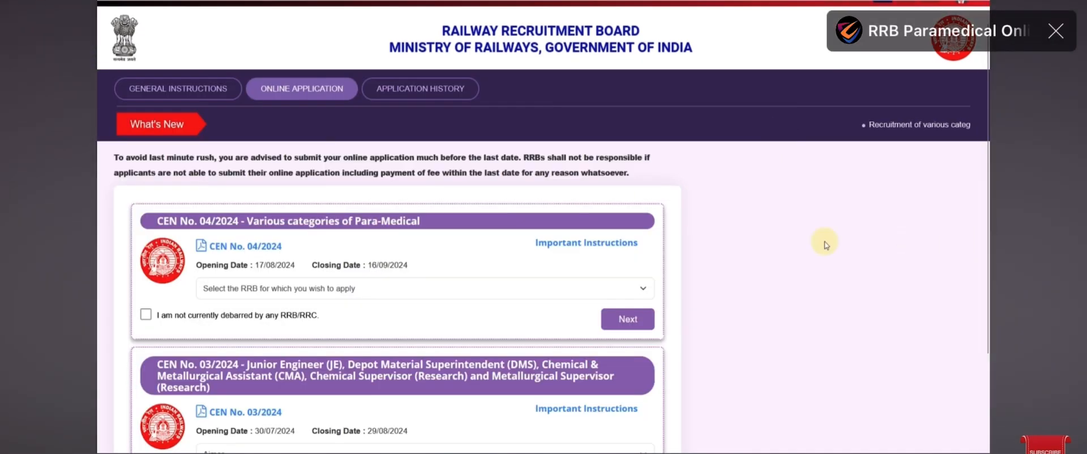
For CEN No. 03/2024 Junior Engineer, choose Ajmer as the RRB and declare not being debarred by any RRB/RRC
scroll(655, 232, "down", 2)
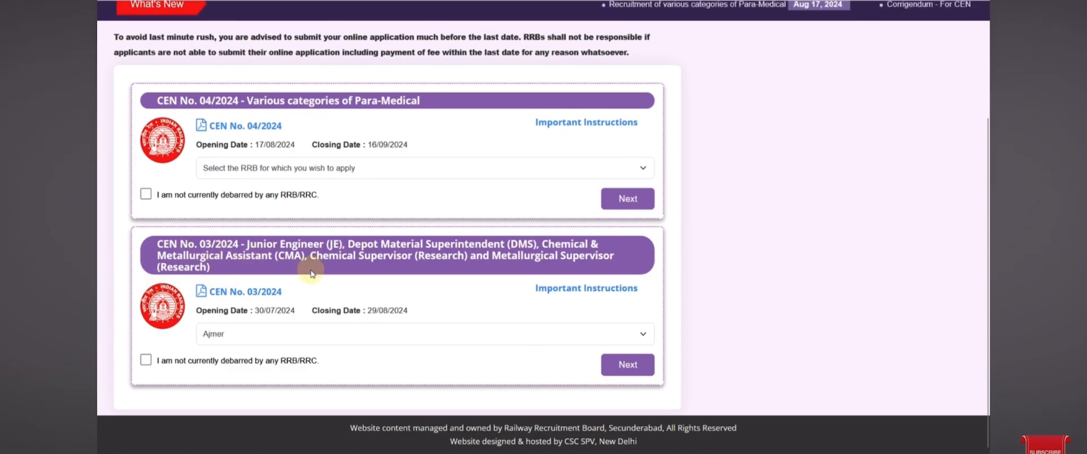
left_click(288, 334)
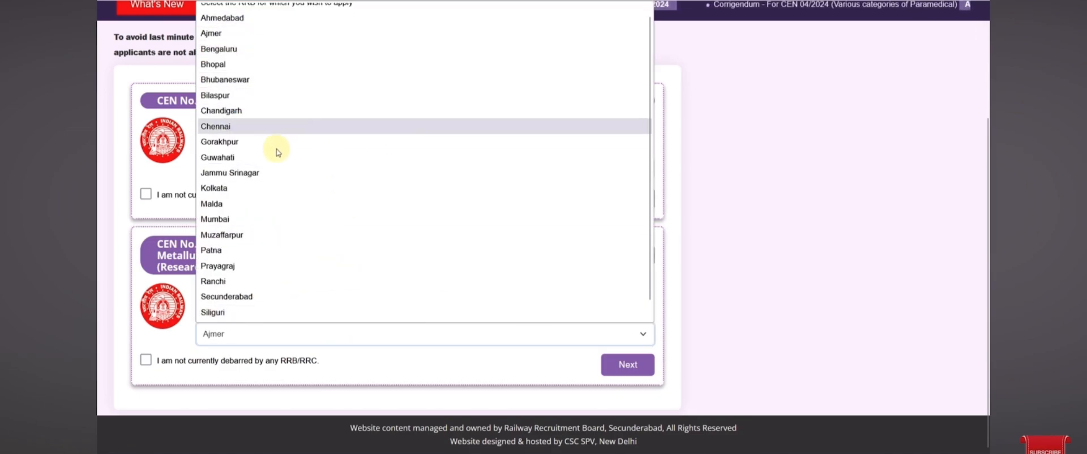
left_click(444, 32)
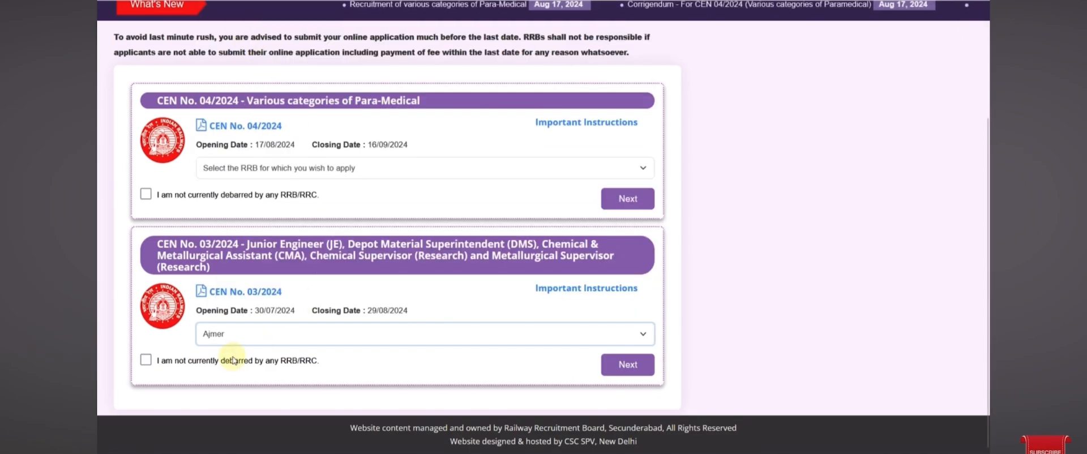
left_click(146, 359)
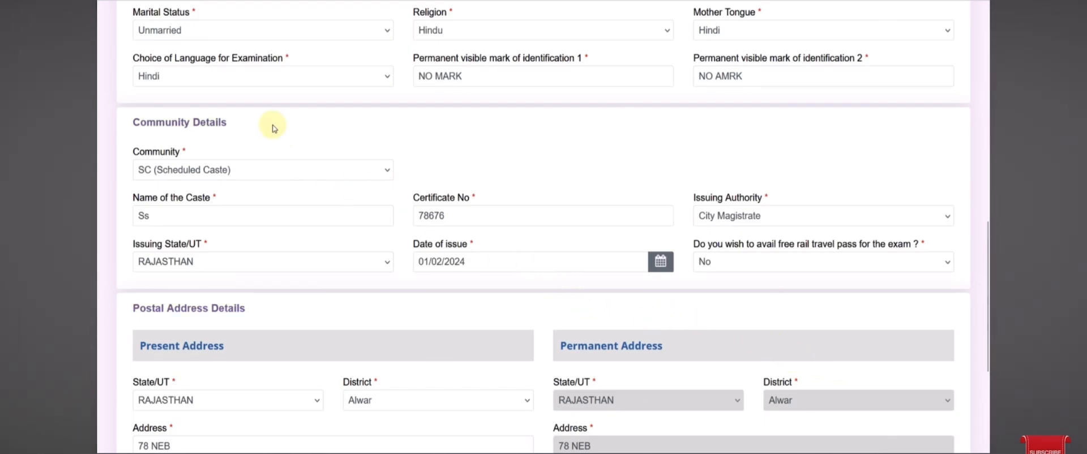
Review the available options for marital status, religion, mother tongue and examination language in the application form
left_click(214, 36)
left_click(501, 33)
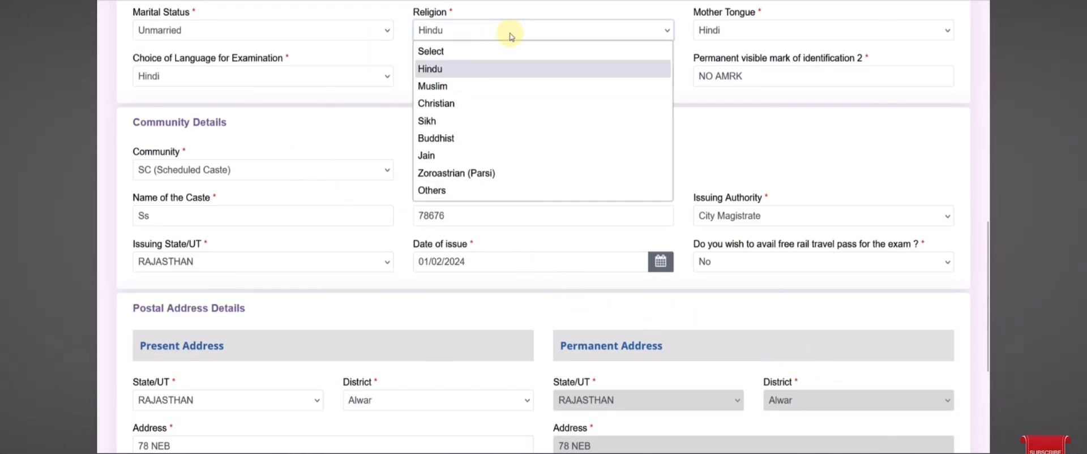
left_click(758, 44)
left_click(758, 39)
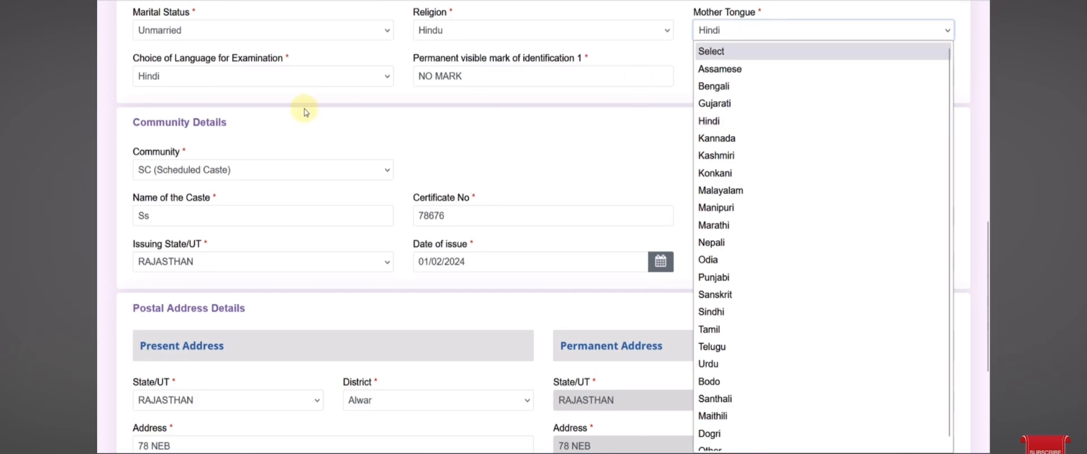
left_click(240, 77)
left_click(243, 79)
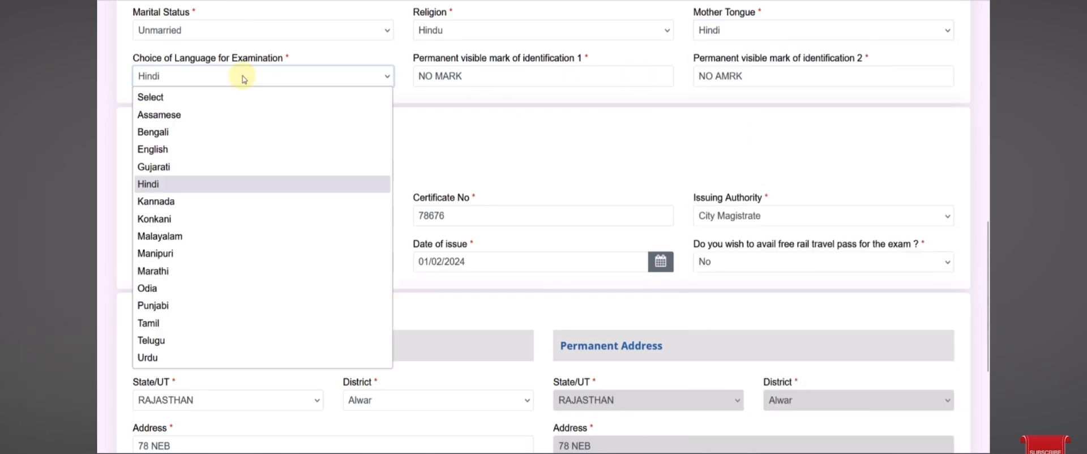
left_click(465, 92)
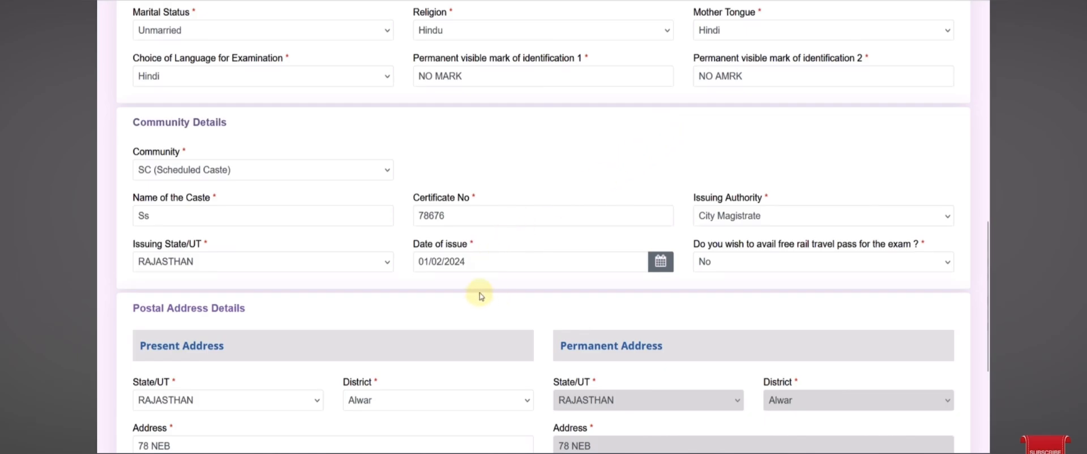
Review the community category options and the caste name field under Community Details
left_click(219, 176)
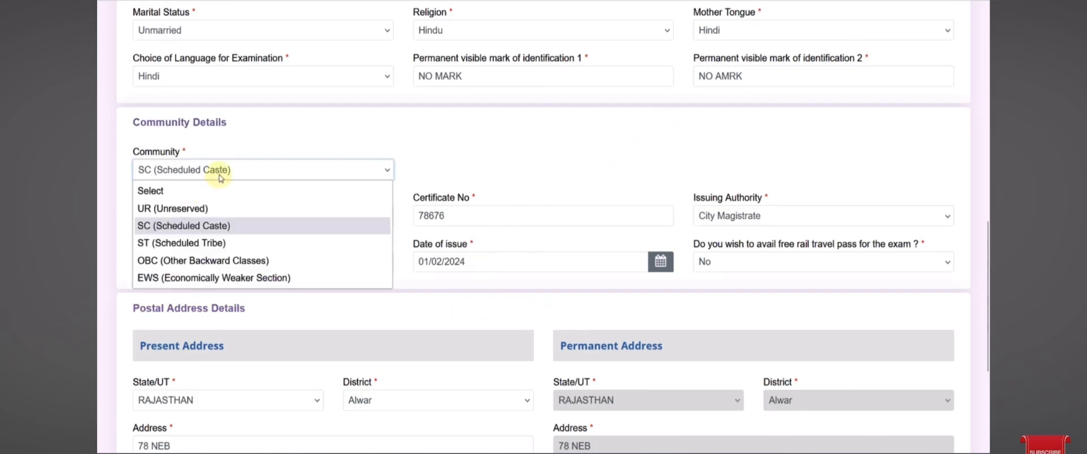
left_click(485, 168)
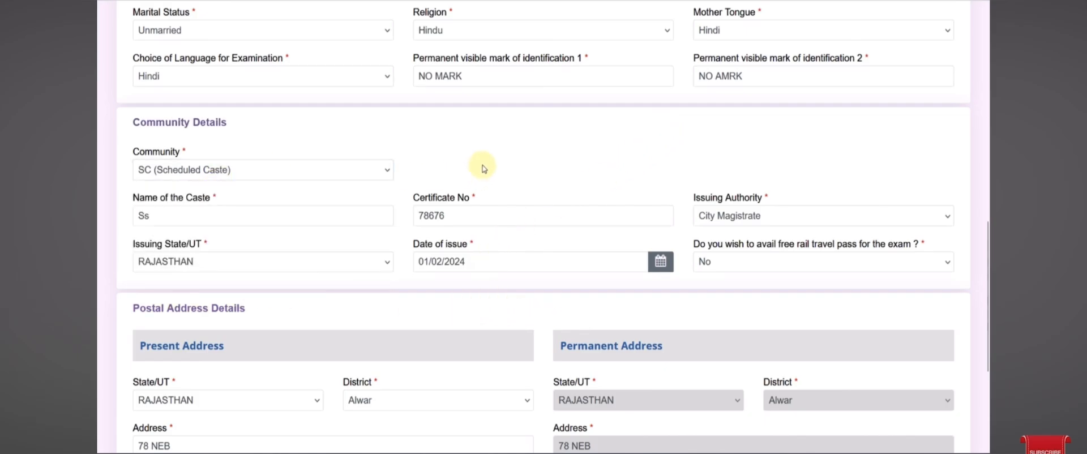
left_click(252, 218)
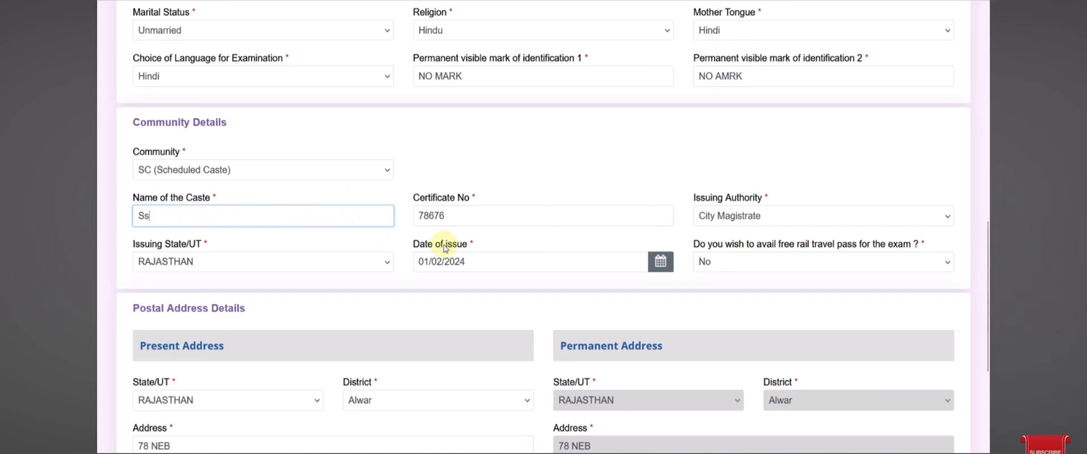
Examine the full list of issuing authorities offered for the community certificate
left_click(766, 220)
scroll(760, 267, "down", 4)
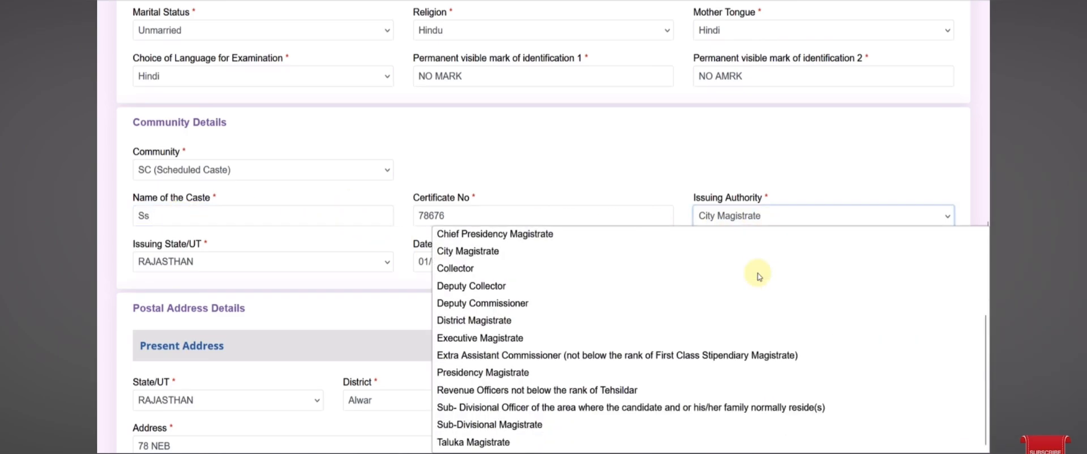
scroll(711, 390, "up", 3)
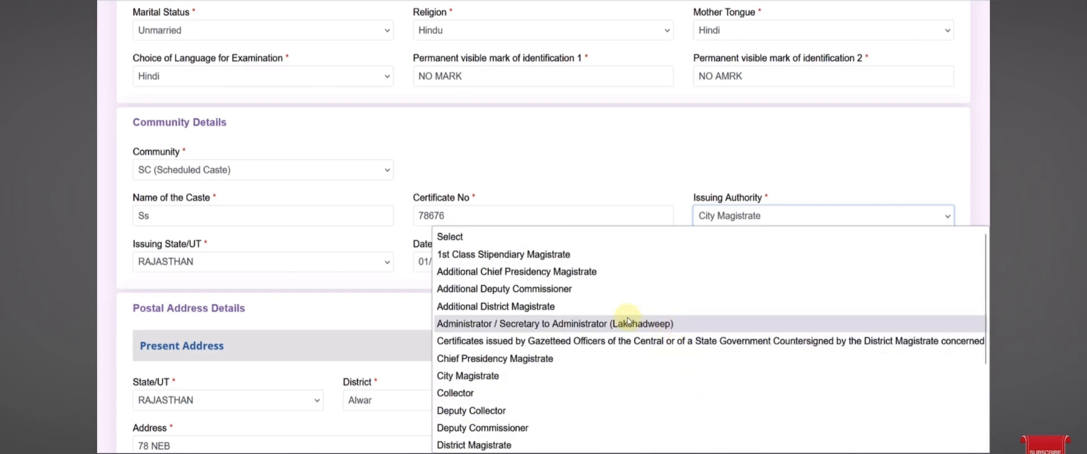
scroll(628, 321, "down", 3)
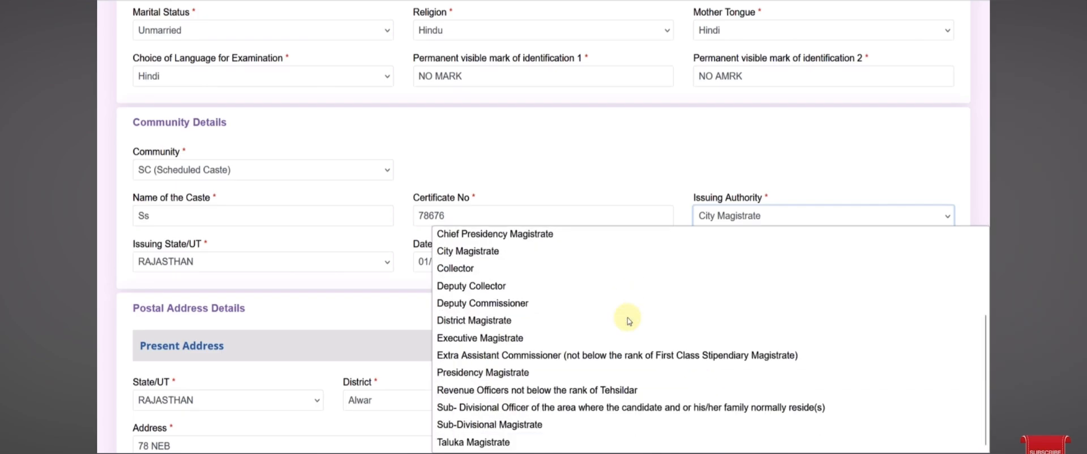
scroll(629, 321, "up", 3)
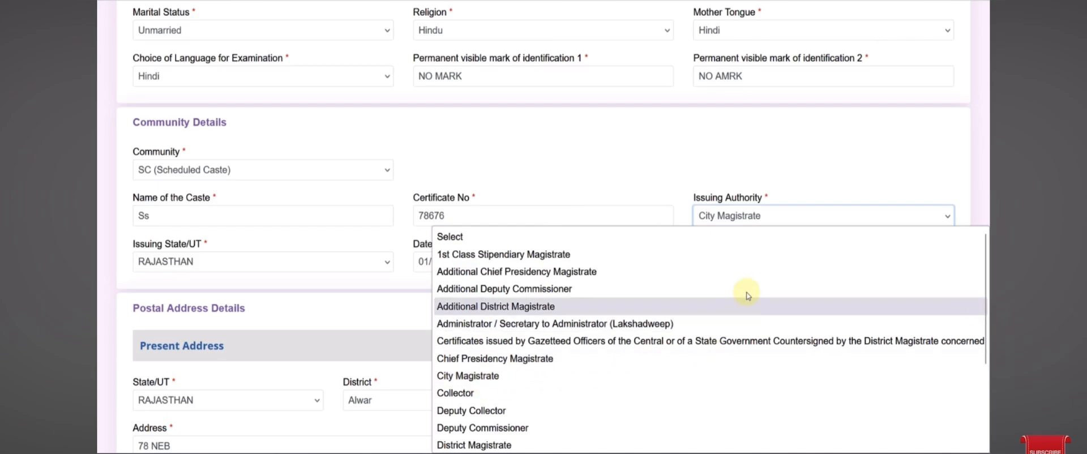
left_click(712, 215)
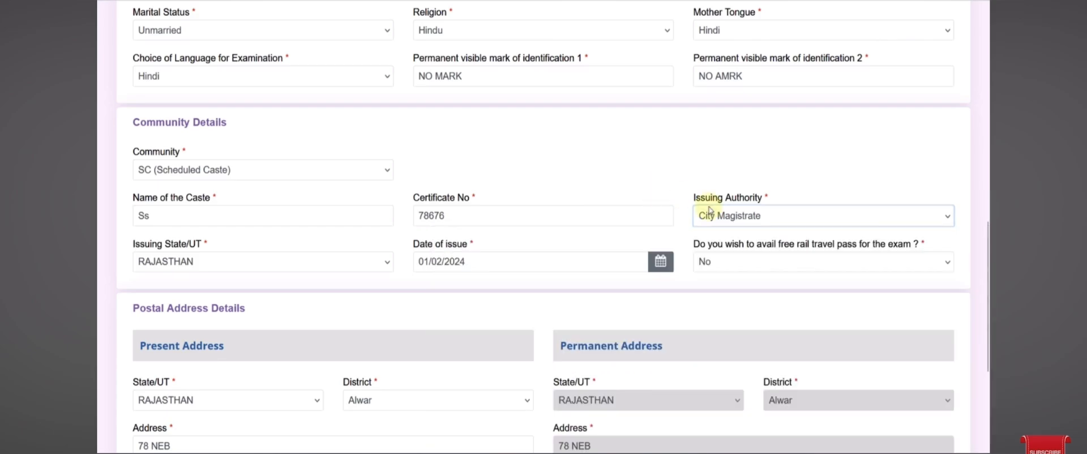
left_click(751, 222)
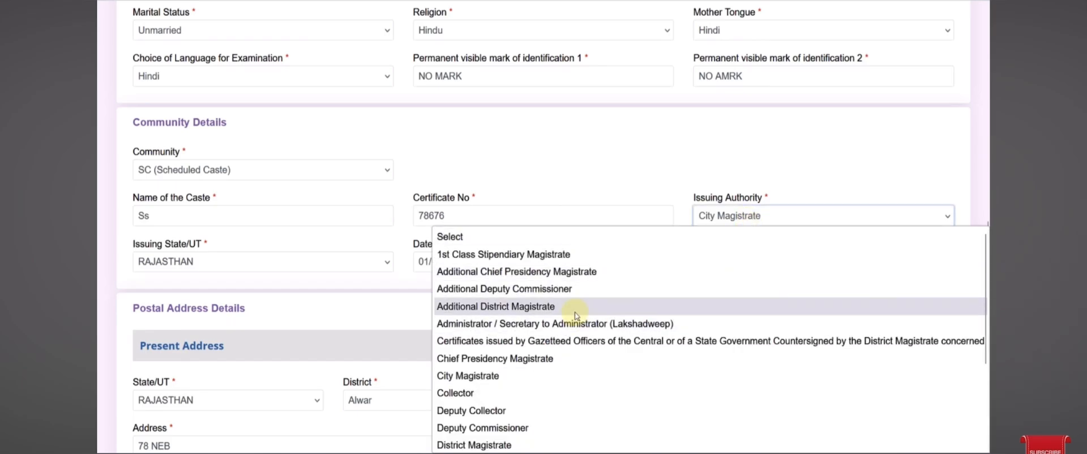
scroll(576, 313, "down", 2)
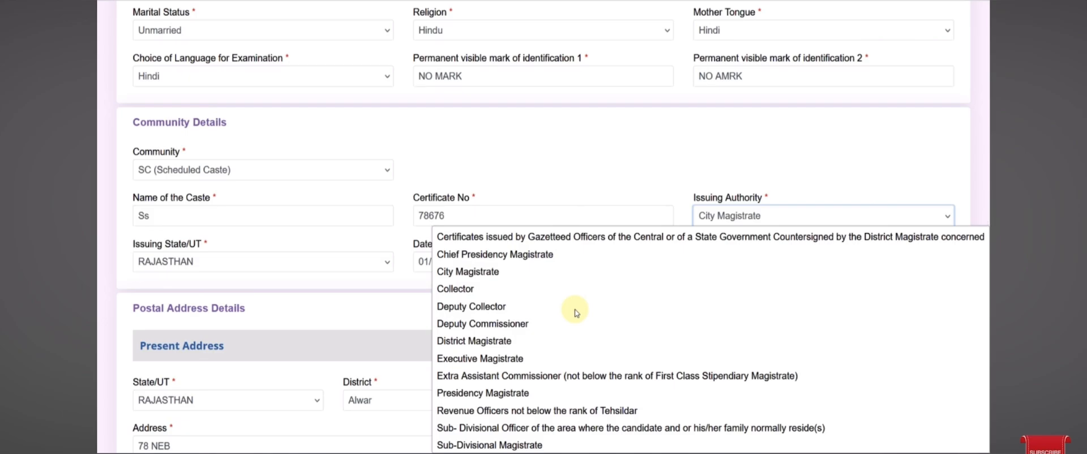
left_click(592, 184)
Check the caste name, issuing state and date of issue fields of the community certificate
left_click(219, 217)
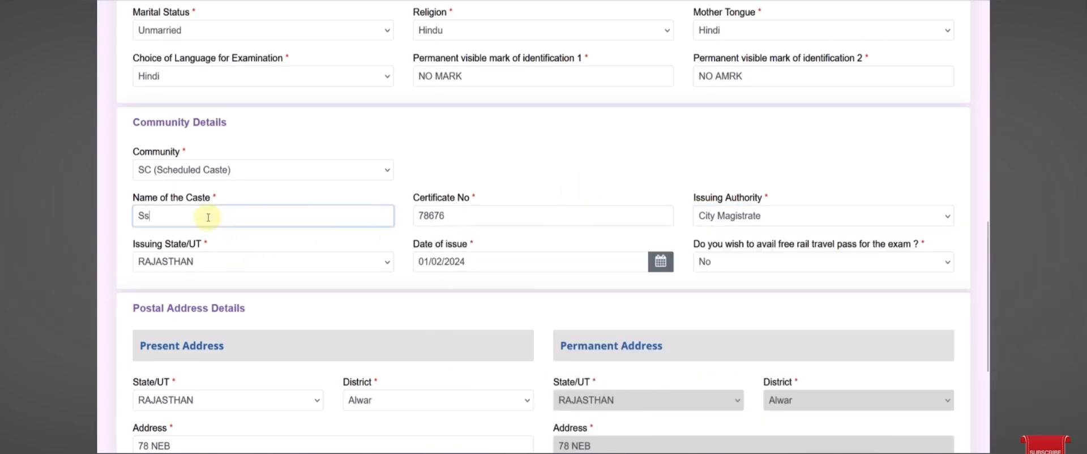
left_click(206, 271)
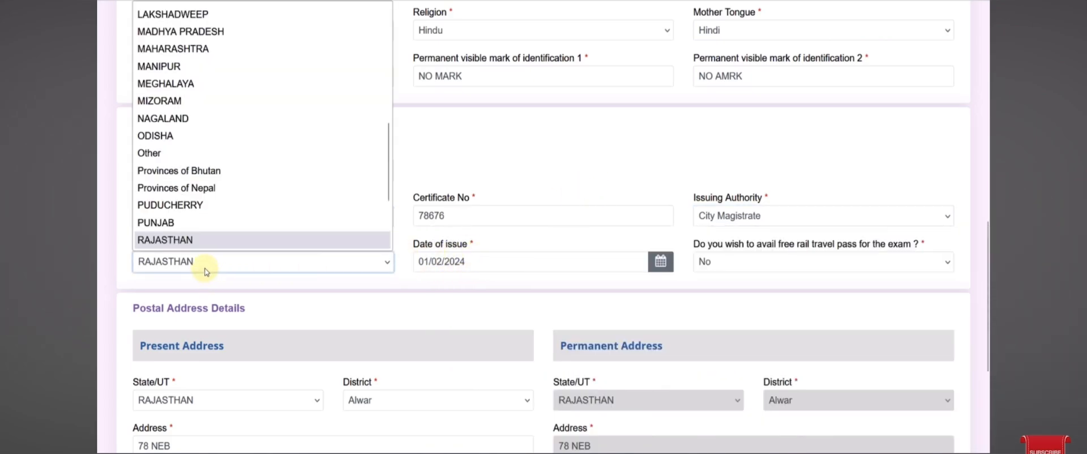
left_click(459, 269)
left_click(459, 270)
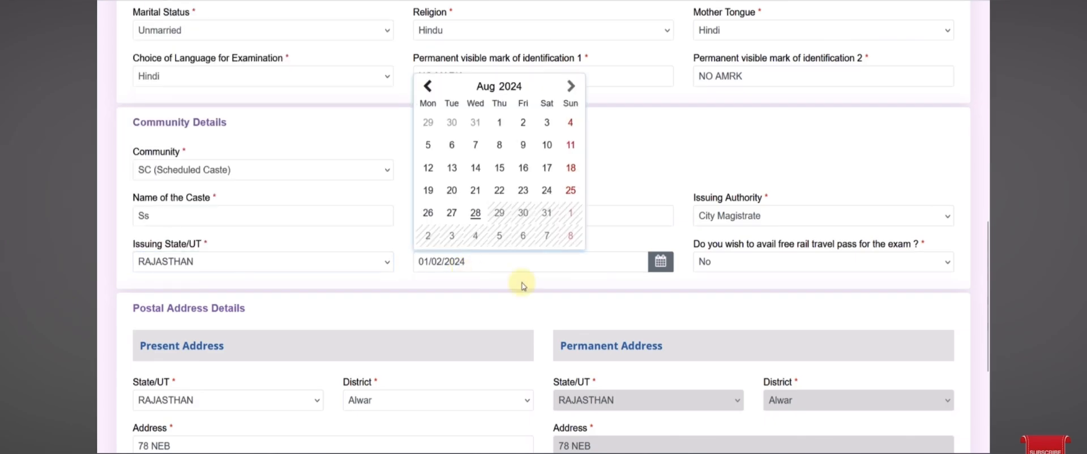
left_click(739, 286)
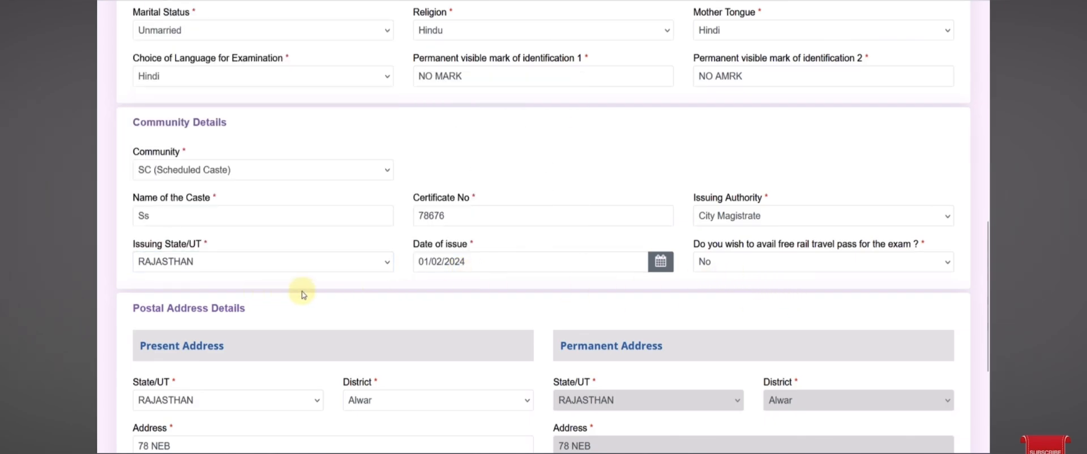
Opt in to the free rail travel pass for the exam and open the nearest railway station field for entry
left_click(708, 264)
left_click(708, 302)
scroll(387, 317, "down", 3)
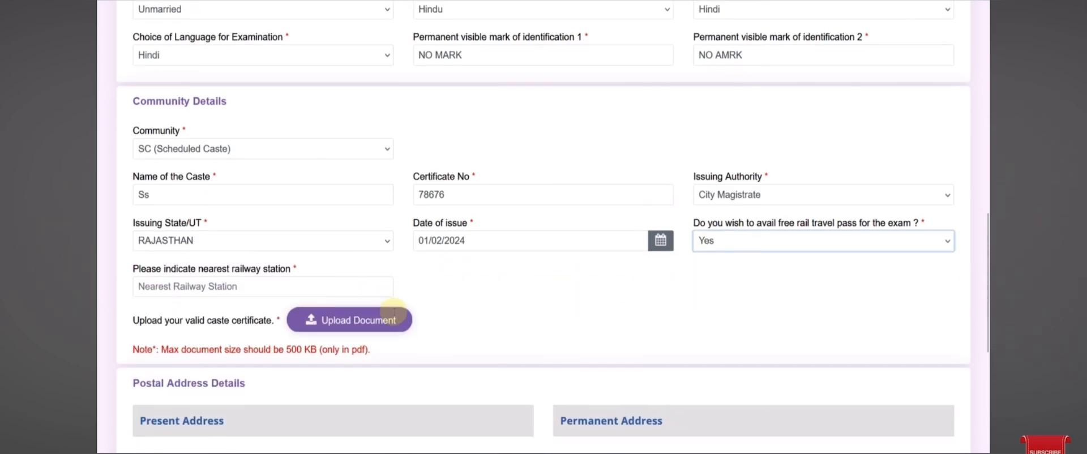
left_click(186, 243)
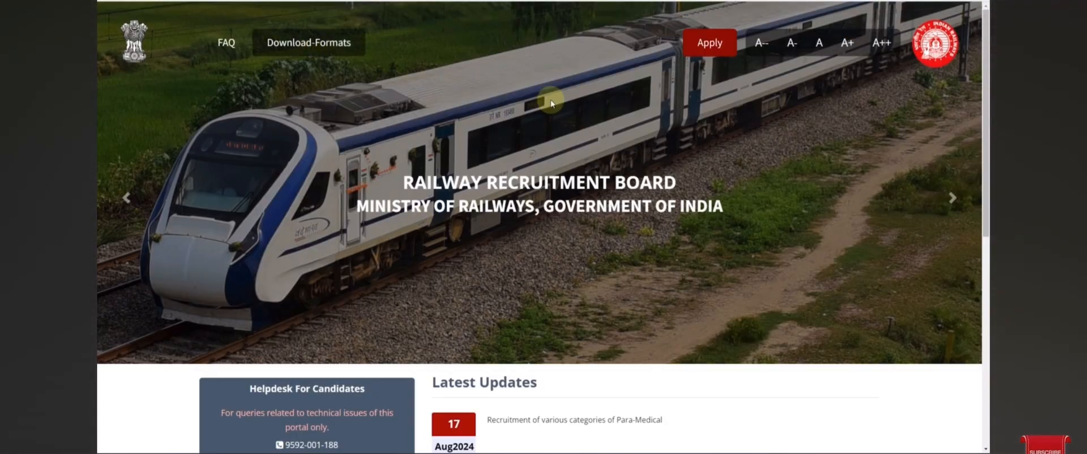
Open the SC-ST certificate format from the Railway Recruitment Board home page and read it through to the competent officers' list
mouse_move(309, 43)
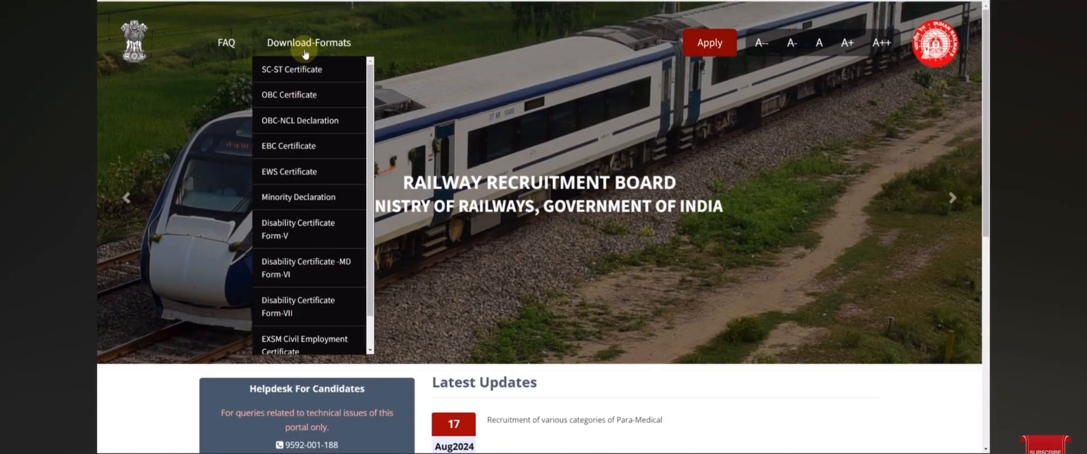
scroll(308, 111, "down", 1)
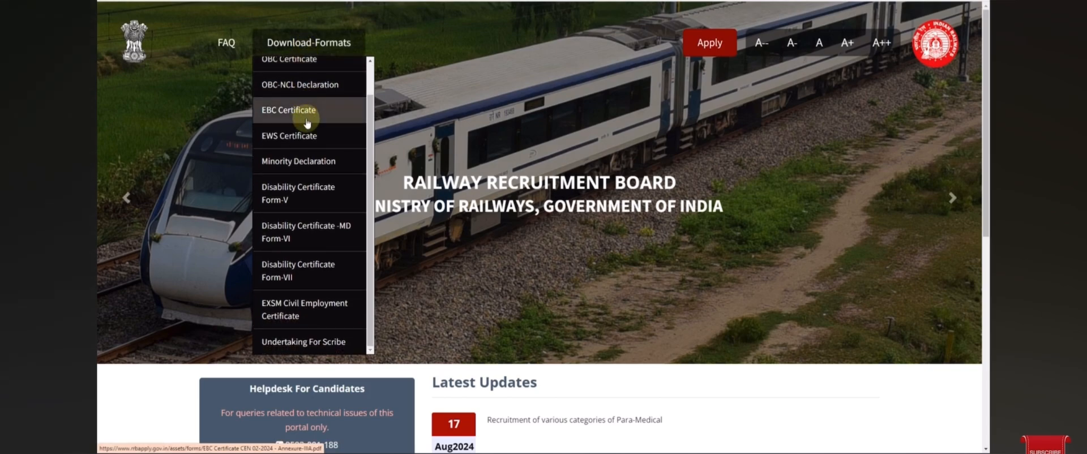
scroll(310, 306, "up", 1)
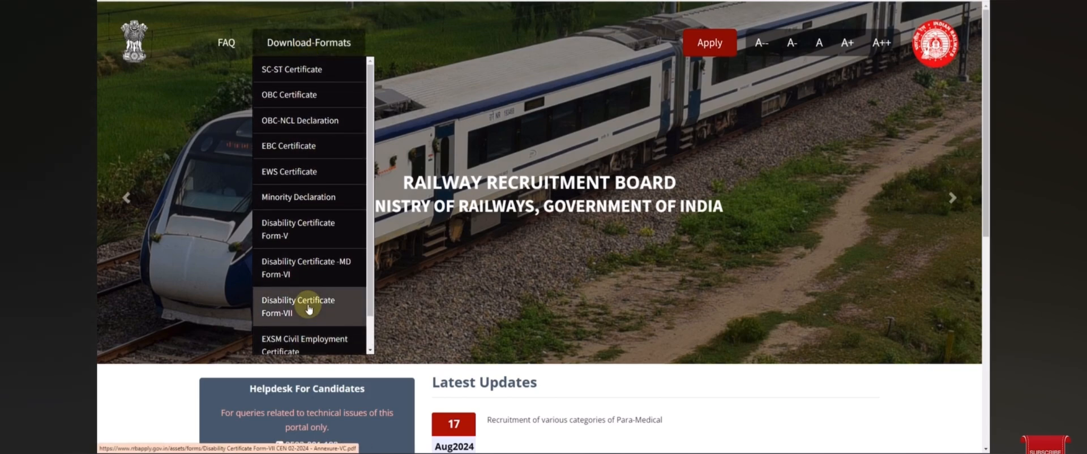
left_click(294, 76)
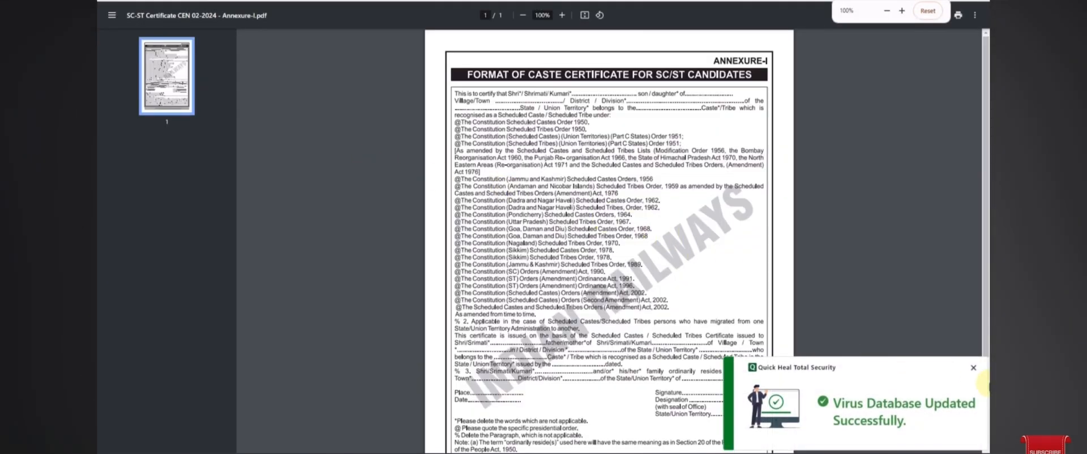
left_click(973, 371)
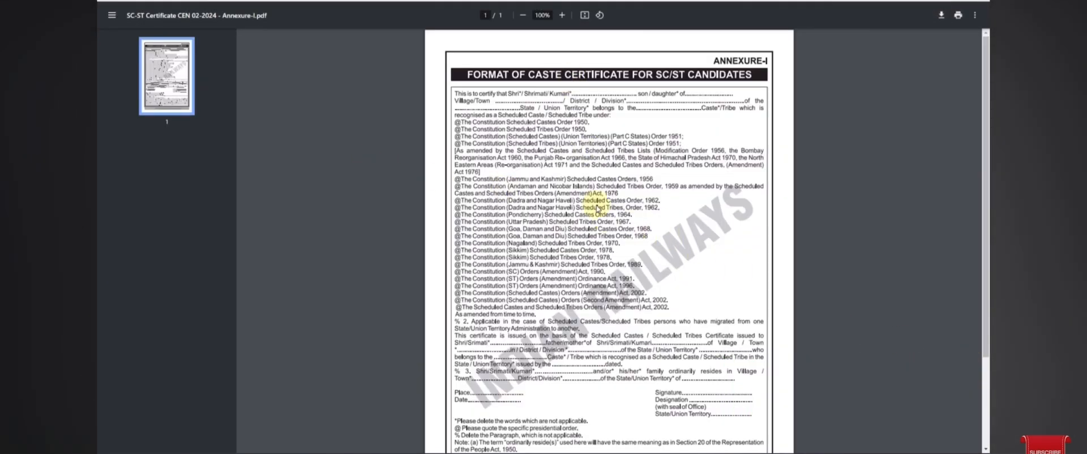
scroll(597, 208, "down", 2)
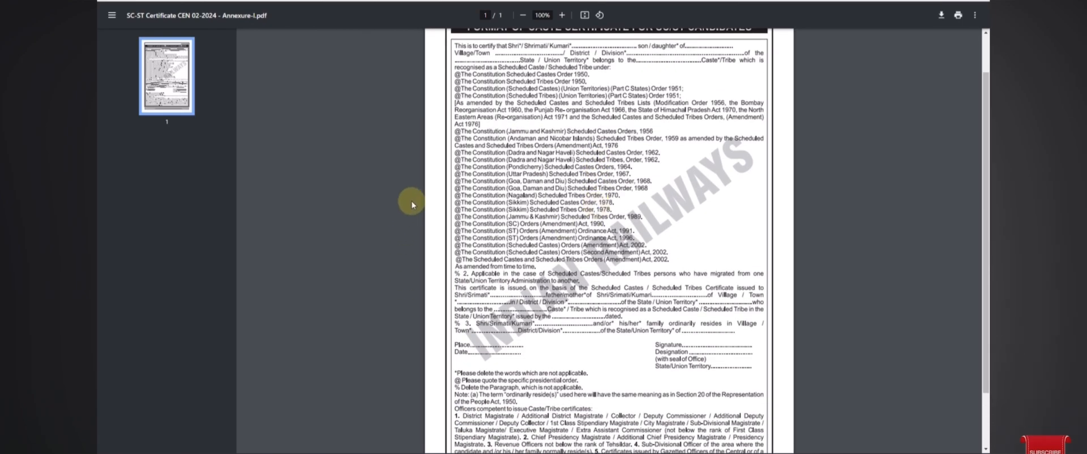
scroll(620, 324, "up", 2)
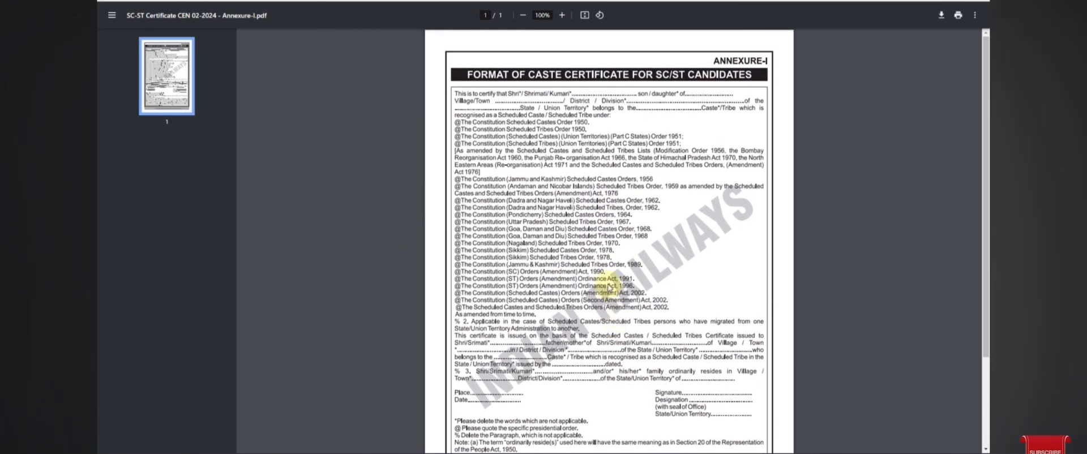
scroll(608, 286, "down", 2)
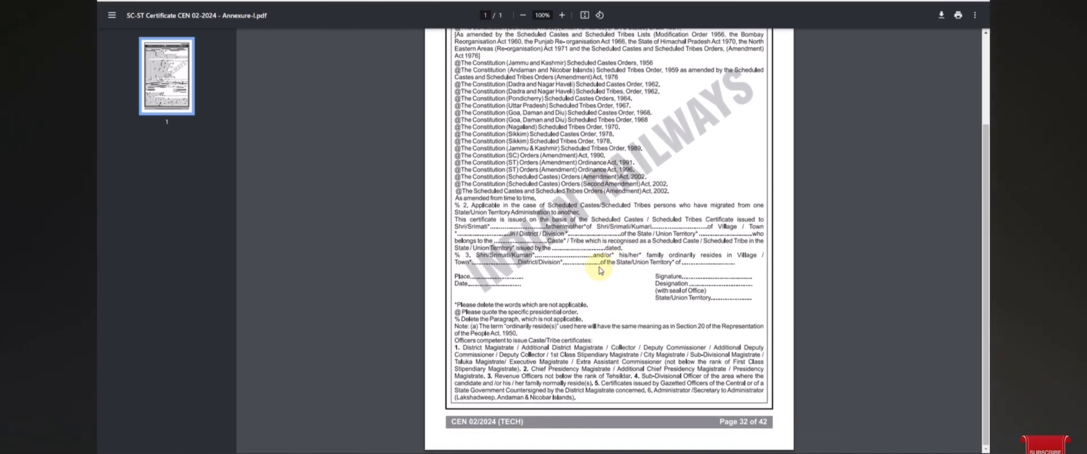
Return to the board's home page, open the OBC certificate format and read it through
left_click(341, 1)
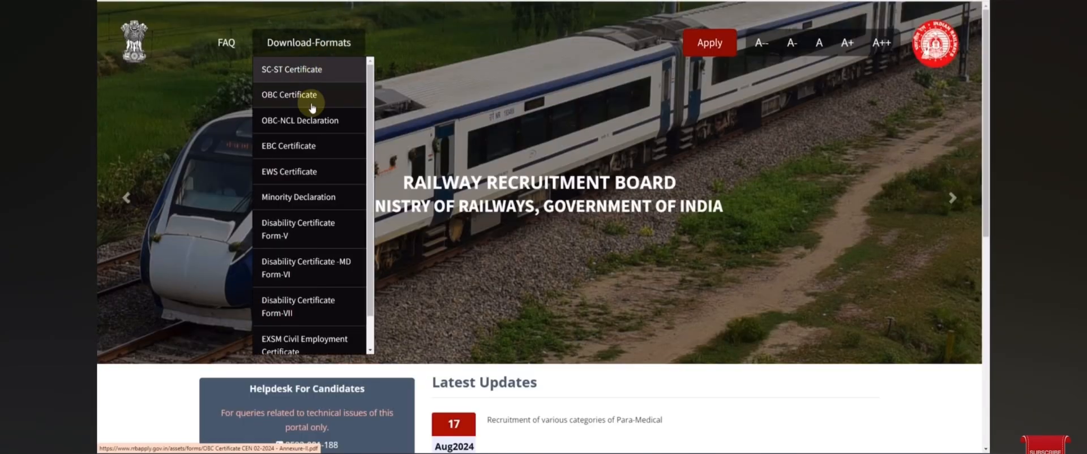
left_click(307, 91)
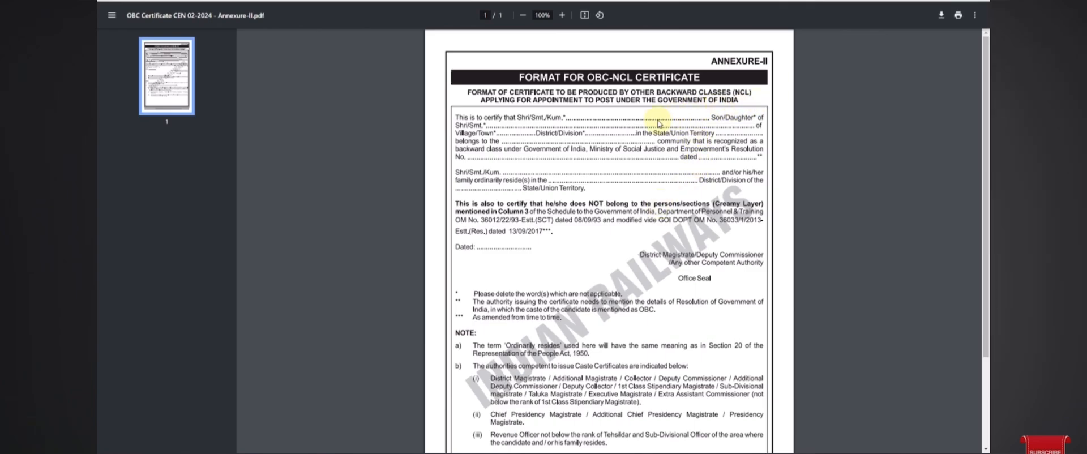
scroll(658, 124, "down", 3)
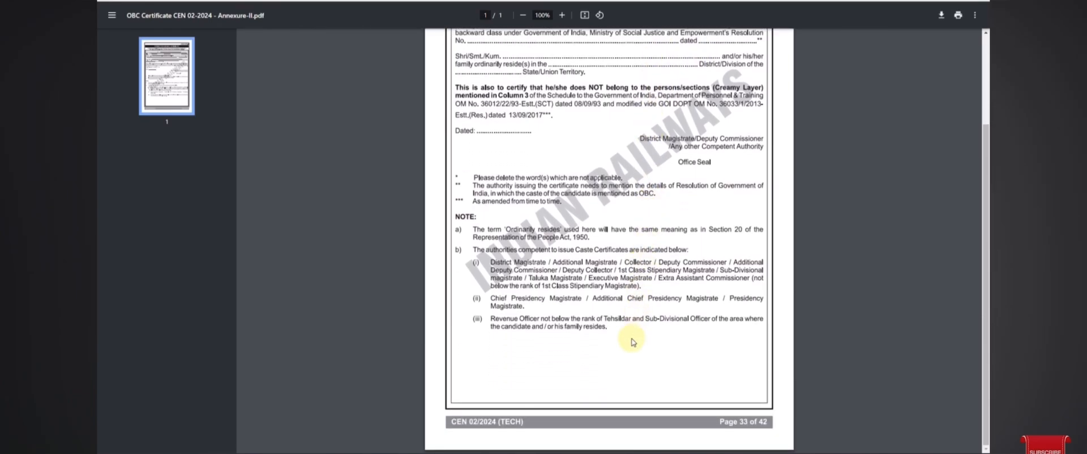
scroll(633, 342, "up", 3)
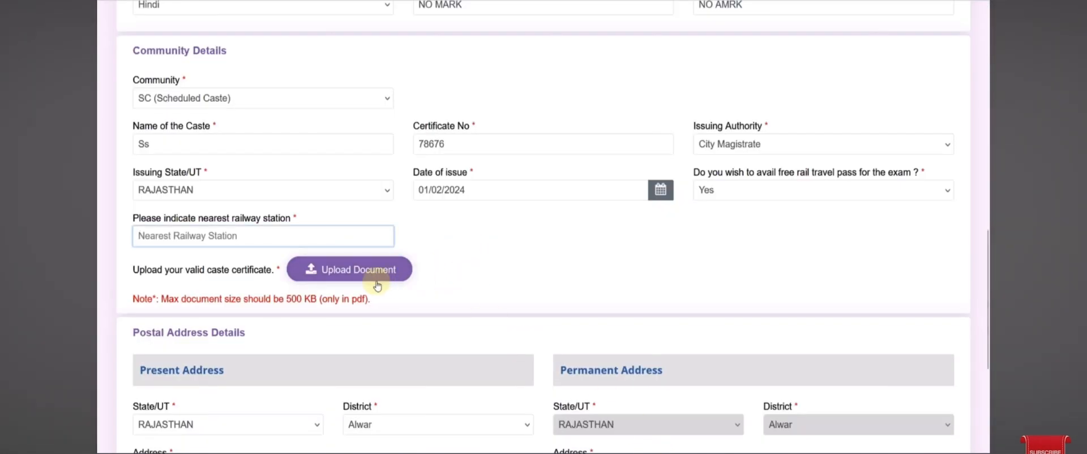
Proceed past the postal address details to the Other Details section and look over its category questions
scroll(485, 259, "down", 5)
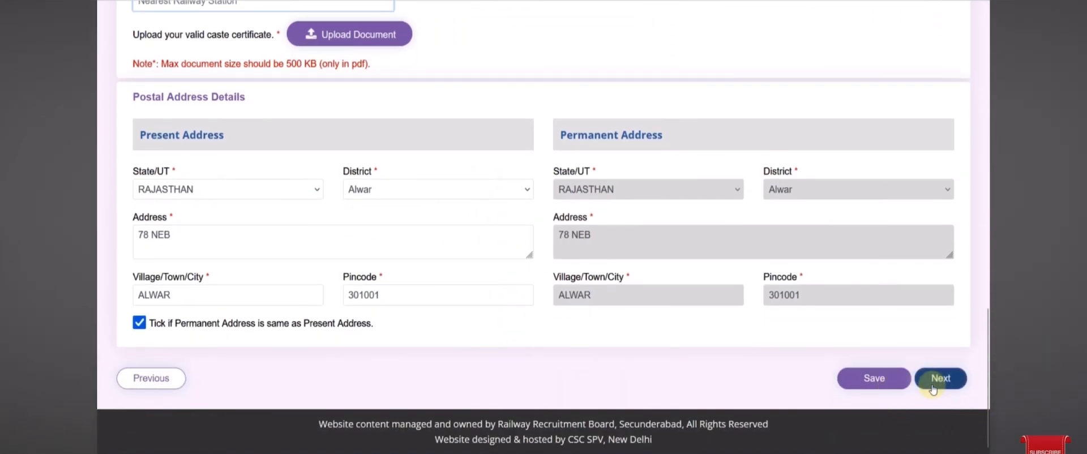
left_click(933, 390)
scroll(629, 153, "down", 3)
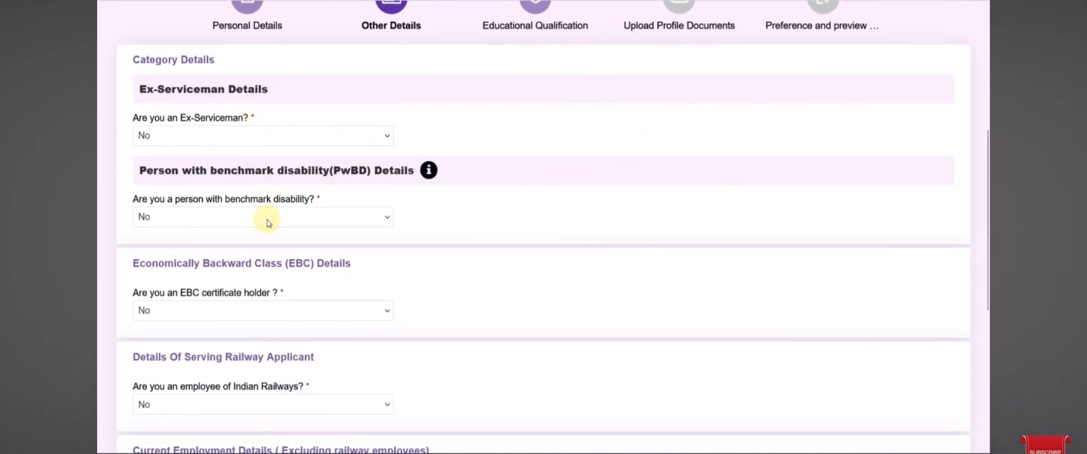
scroll(559, 211, "down", 2)
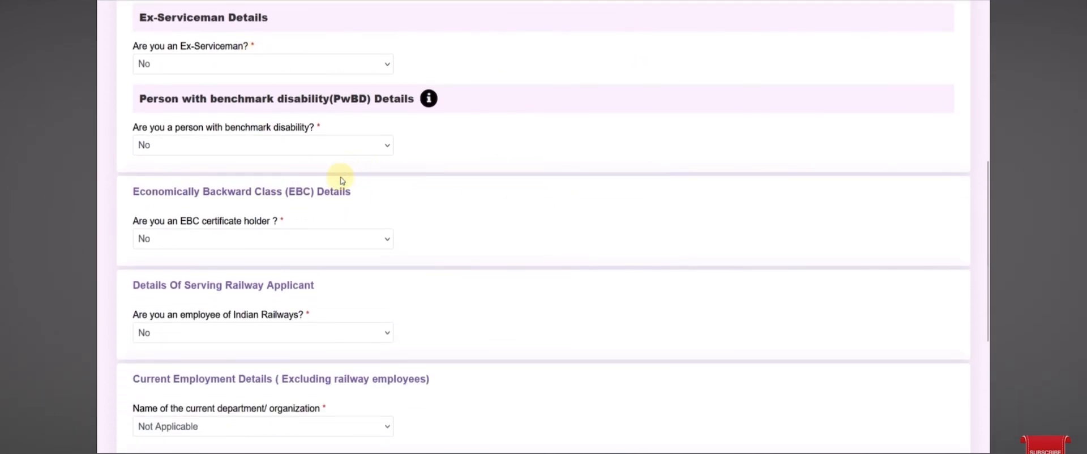
scroll(340, 175, "down", 2)
Answer Yes to holding an EBC certificate, accept the EBC information and opt for the fee concession
left_click(274, 168)
left_click(252, 207)
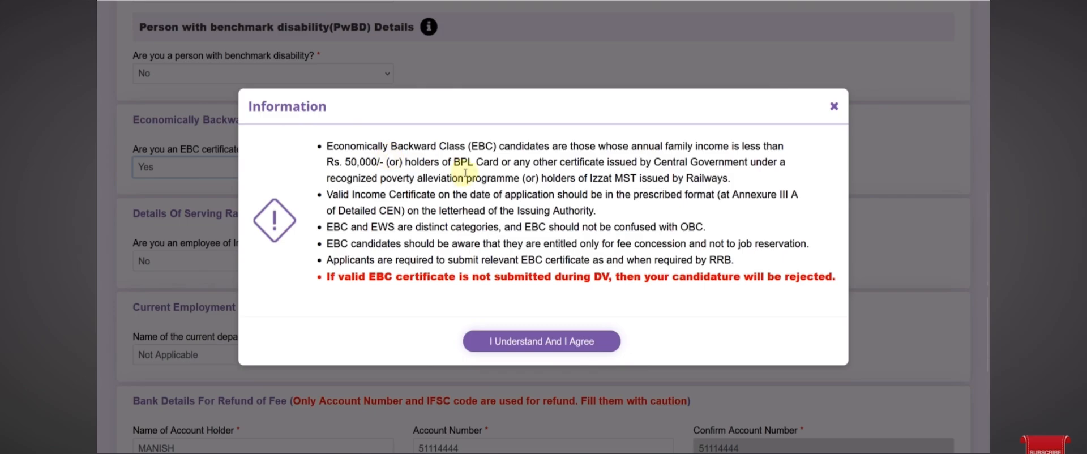
left_click(571, 343)
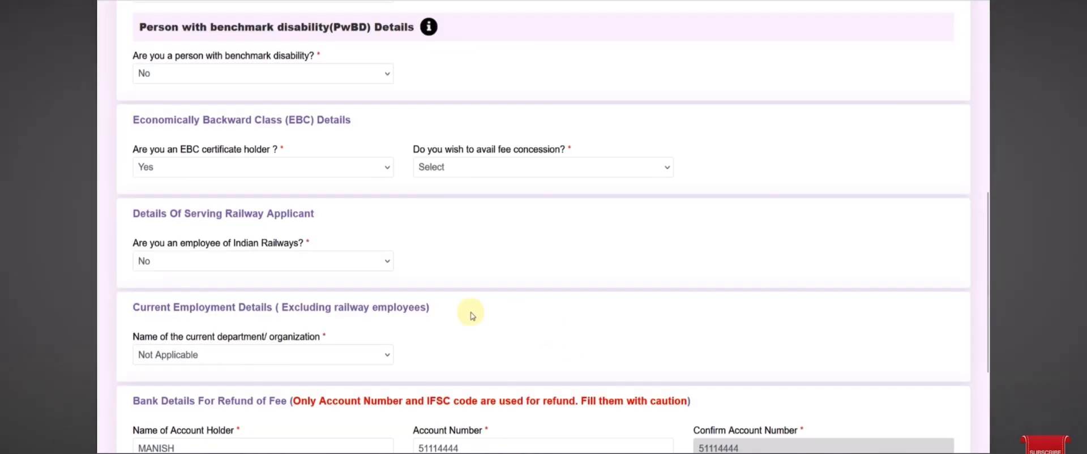
left_click(436, 167)
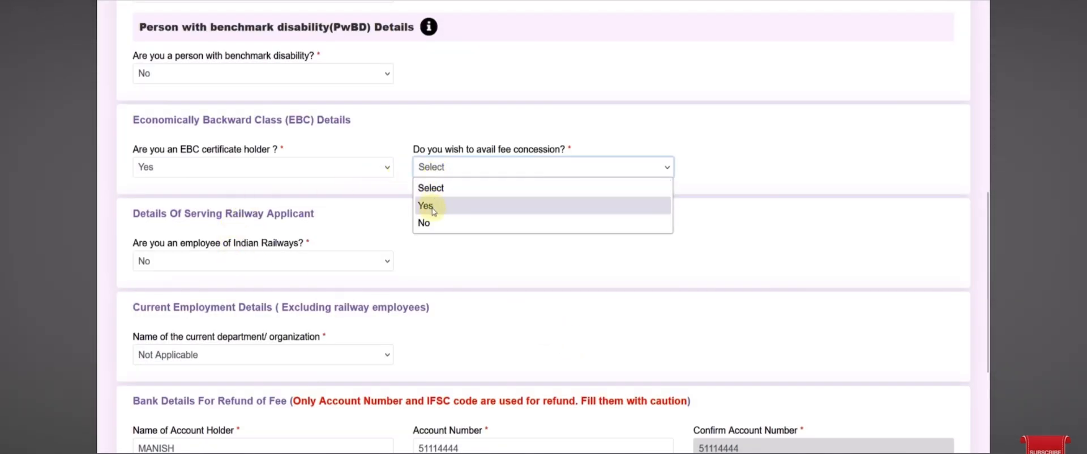
left_click(426, 206)
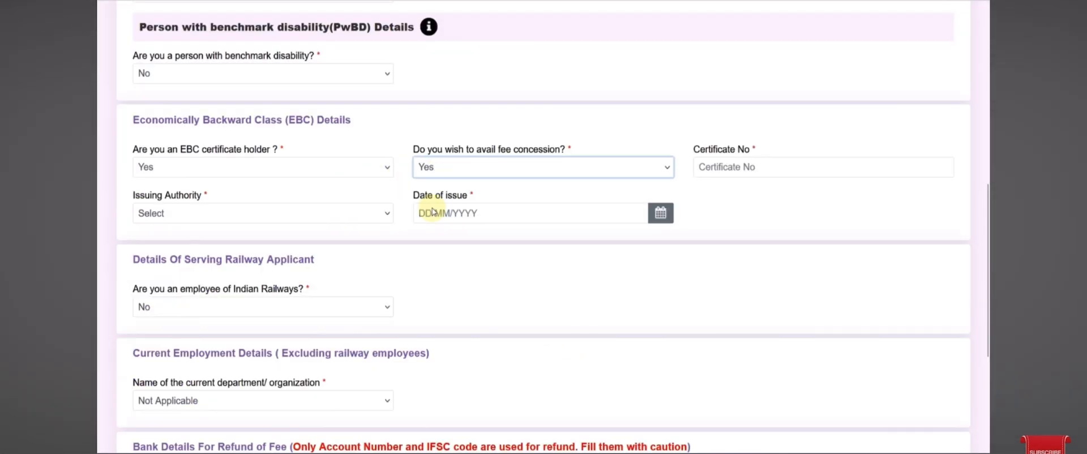
Review the issuing authorities offered for the EBC certificate and return the EBC certificate holder answer to No
left_click(247, 222)
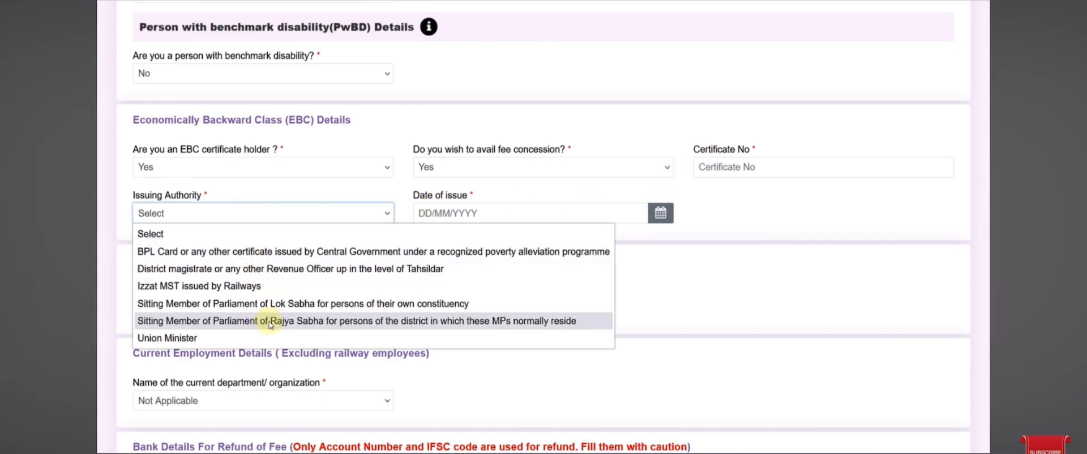
left_click(739, 219)
left_click(243, 168)
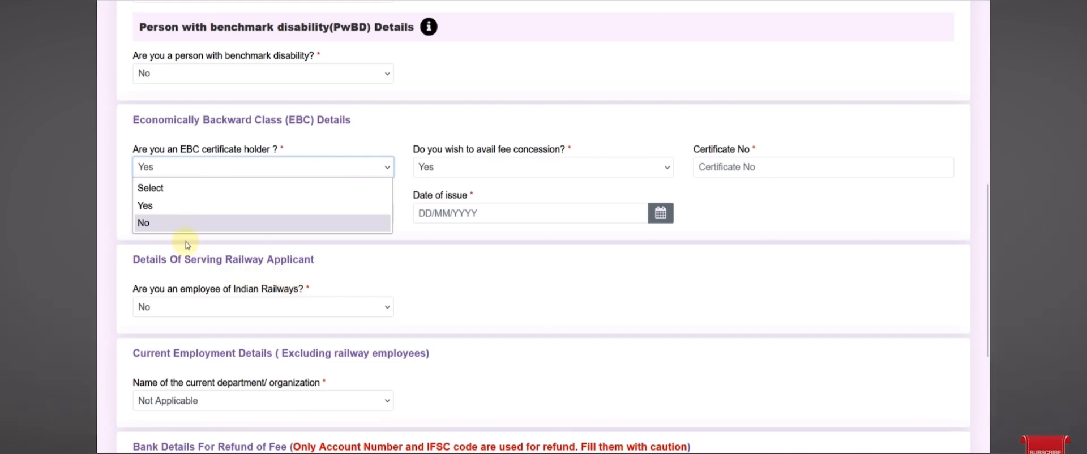
Save the Other Details section and view the qualification types offered under Educational Qualification
scroll(186, 244, "down", 4)
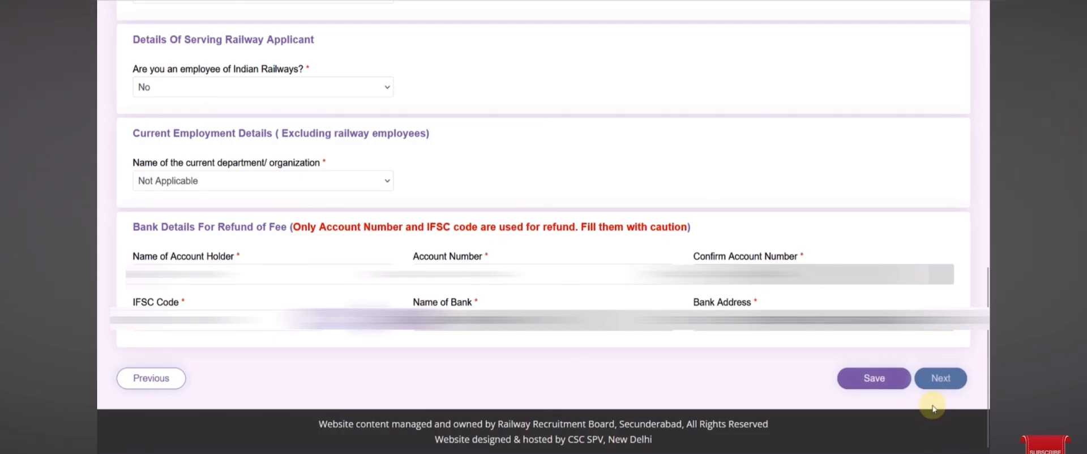
left_click(878, 381)
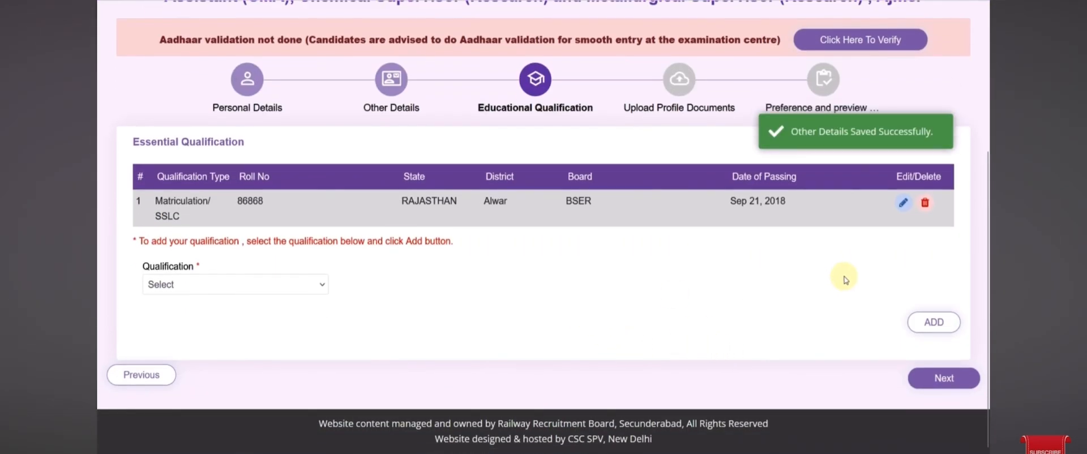
left_click(272, 284)
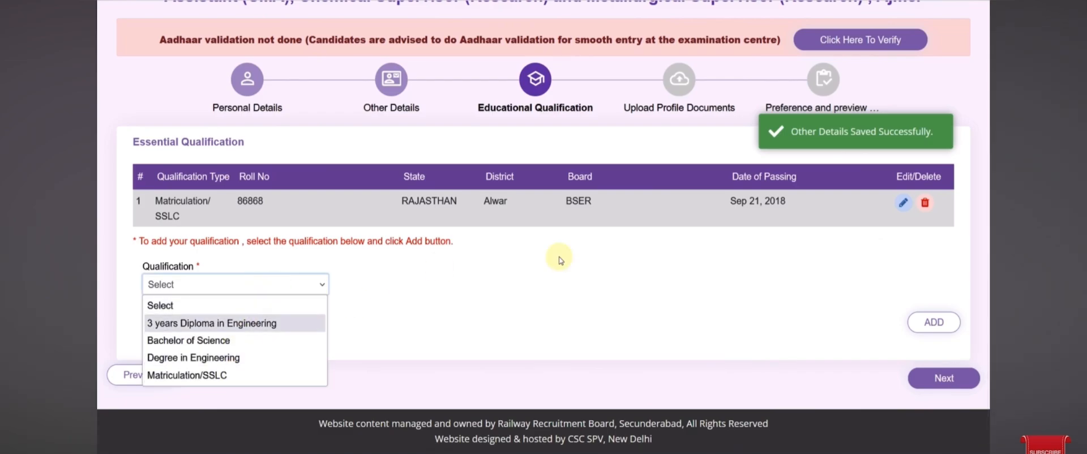
Open the Matriculation/SSLC entry for editing, check its state, district and date of passing, and update it
left_click(904, 202)
left_click(397, 284)
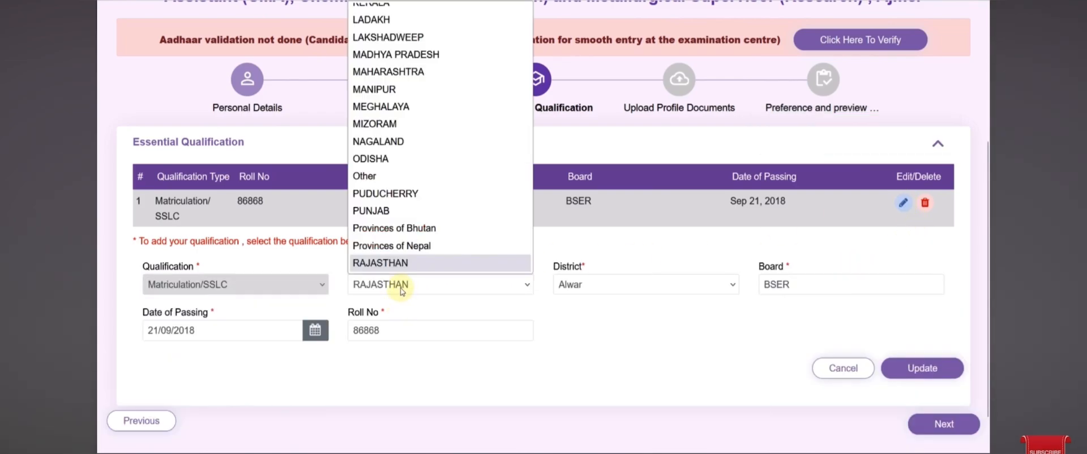
left_click(590, 286)
left_click(592, 285)
left_click(659, 338)
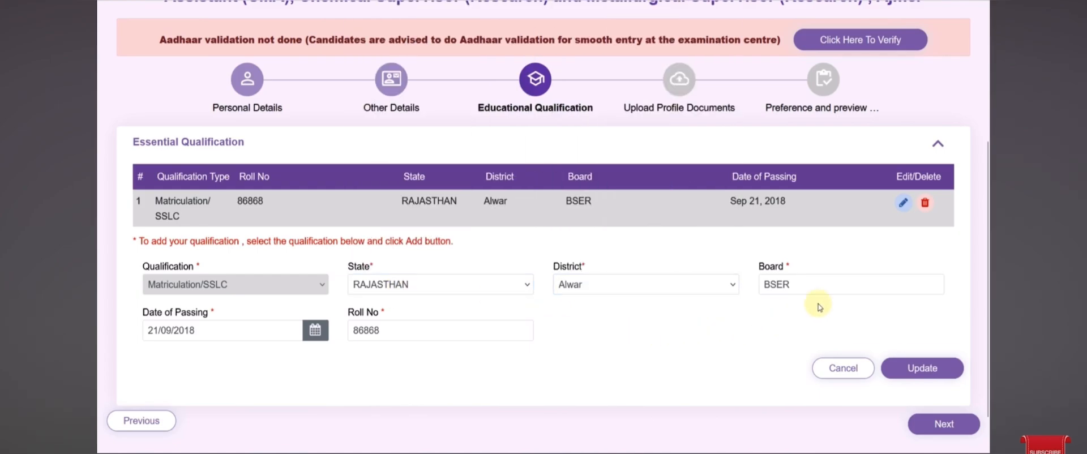
left_click(275, 332)
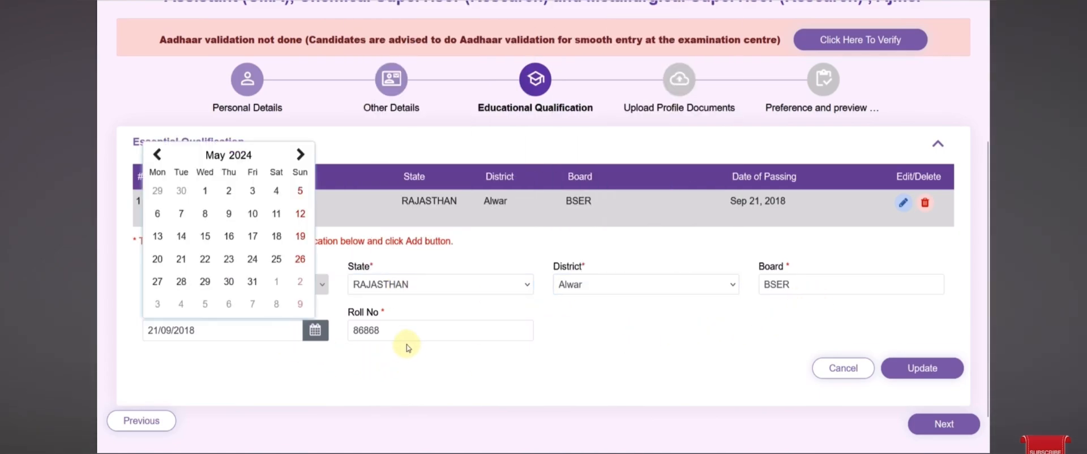
left_click(417, 368)
left_click(923, 368)
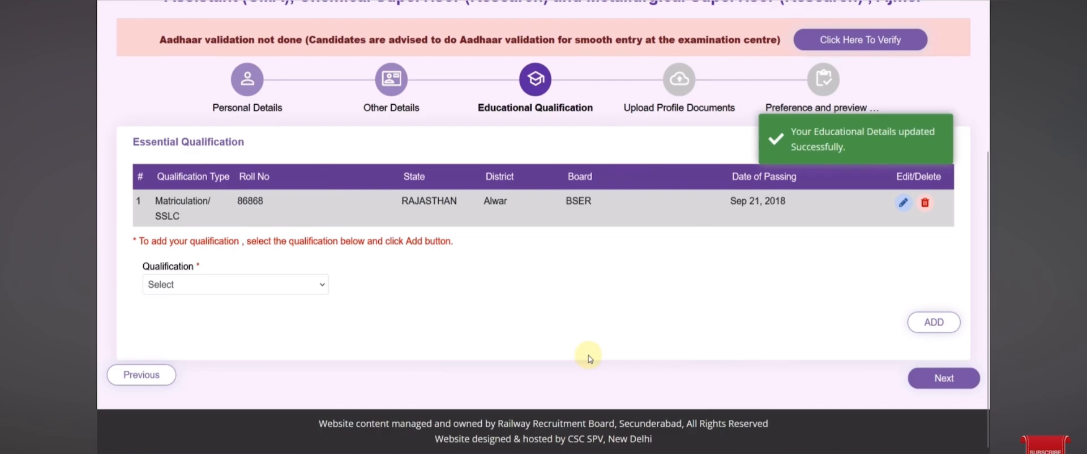
Choose 3 years Diploma in Engineering as the qualification with Mechanical Engineering as its discipline
left_click(234, 285)
left_click(253, 324)
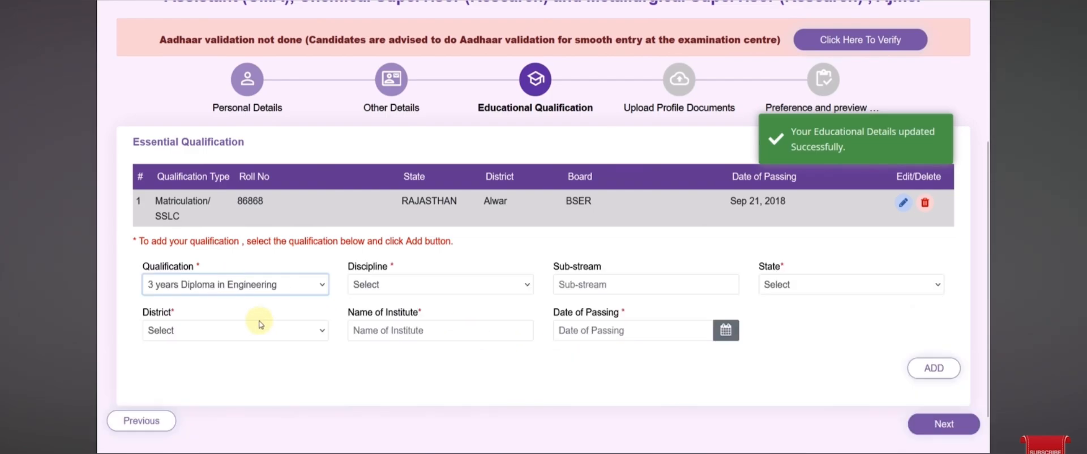
scroll(294, 317, "down", 1)
left_click(381, 240)
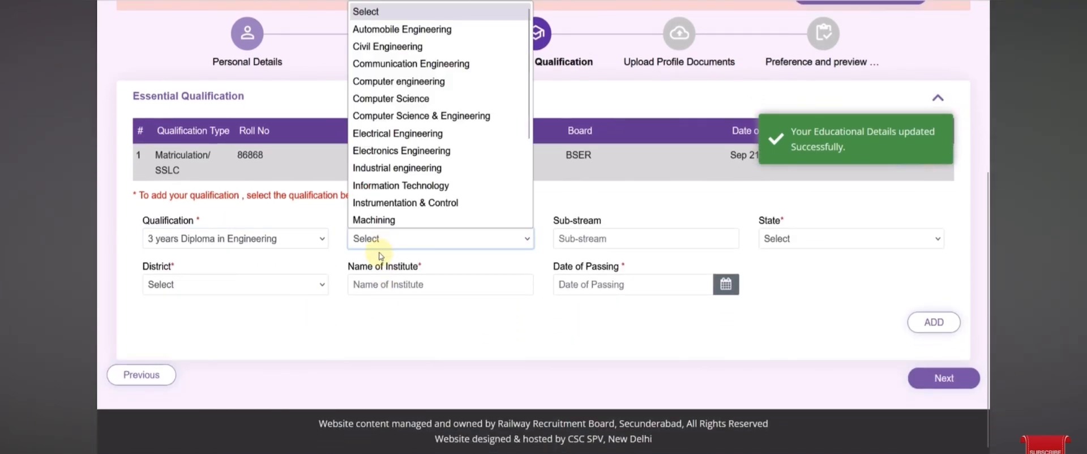
scroll(420, 139, "down", 3)
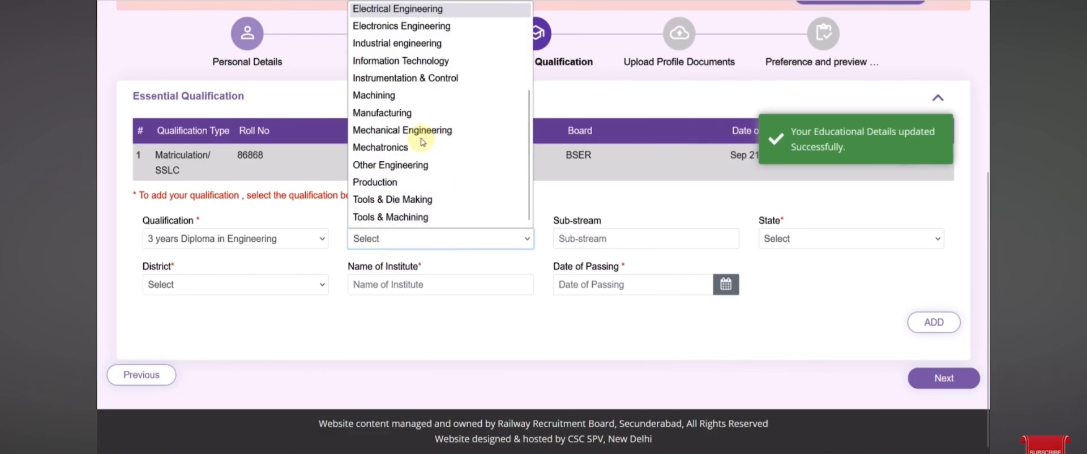
left_click(418, 130)
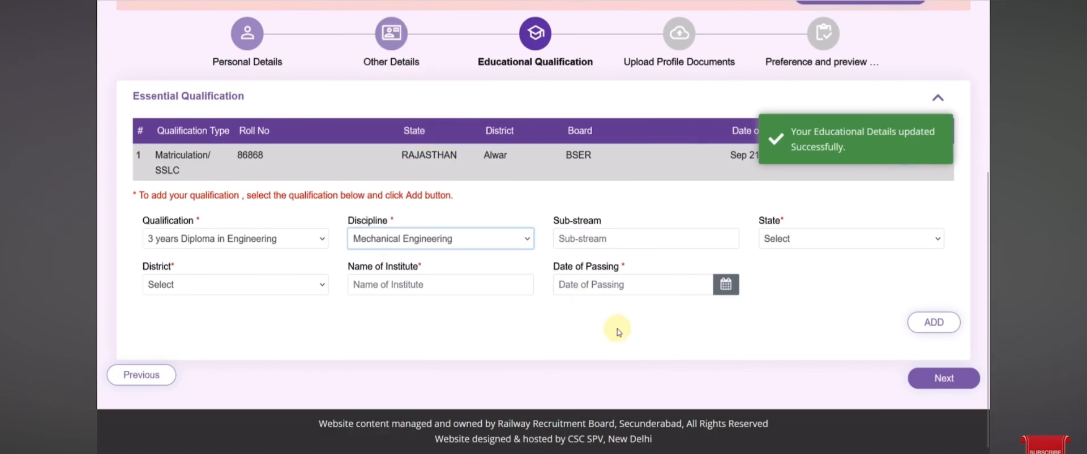
Leave the diploma's sub-stream blank and set its state to RAJASTHAN and district to Alwar
left_click(598, 242)
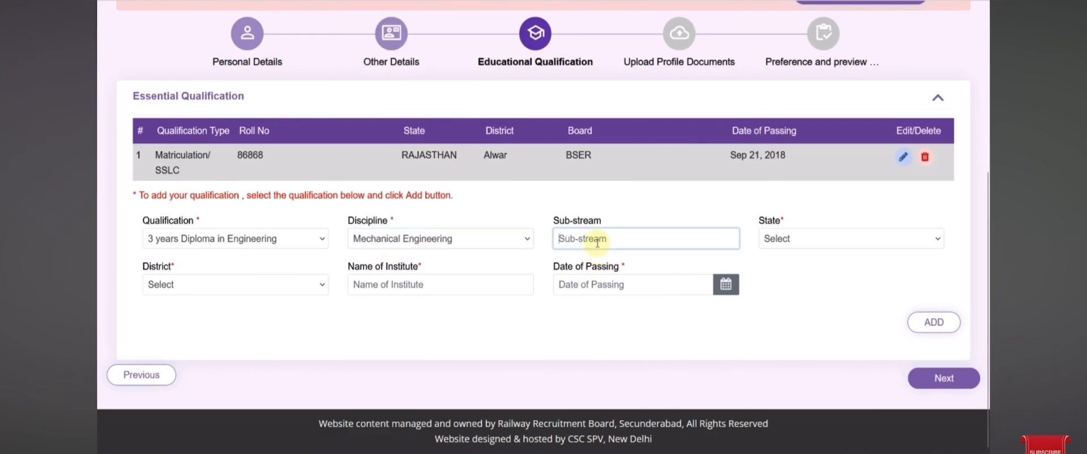
left_click(839, 251)
left_click(815, 245)
scroll(793, 134, "down", 5)
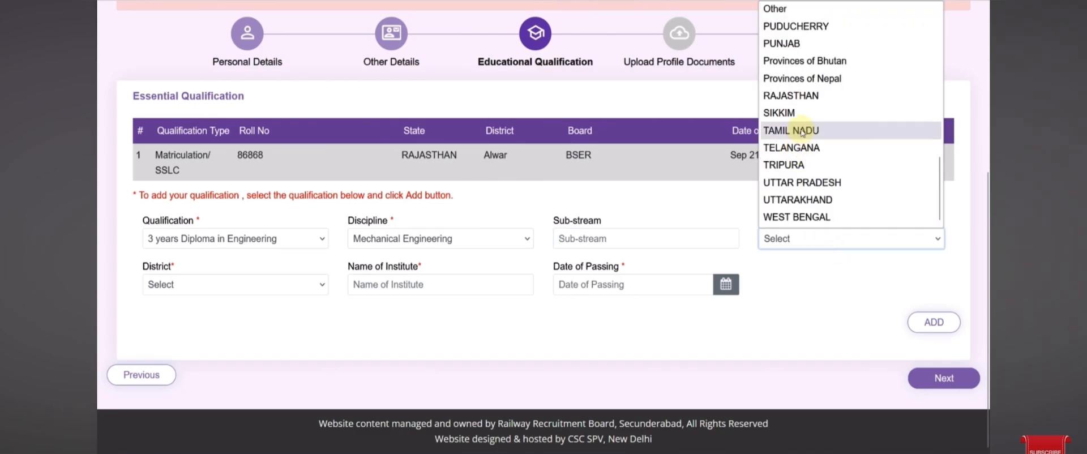
left_click(803, 99)
left_click(244, 288)
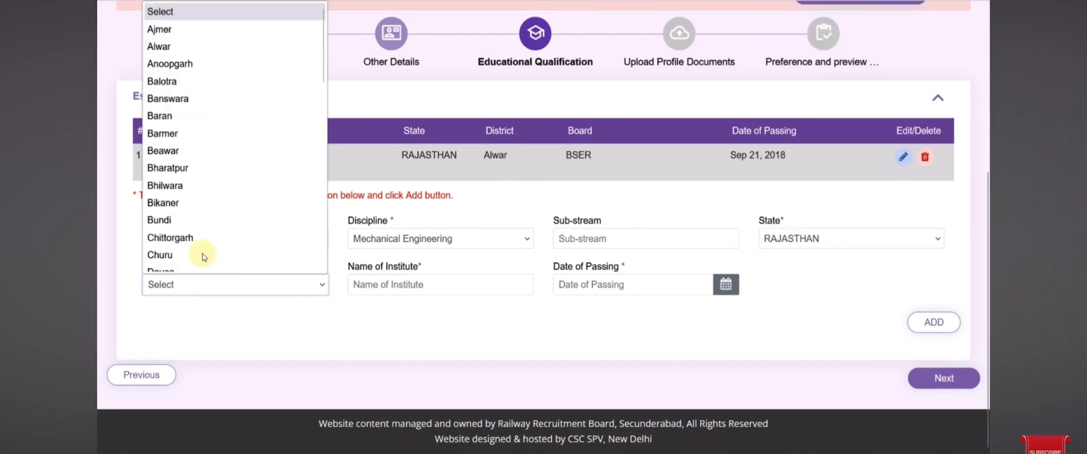
left_click(192, 46)
Enter MNIT as the name of the institute for the diploma
left_click(437, 282)
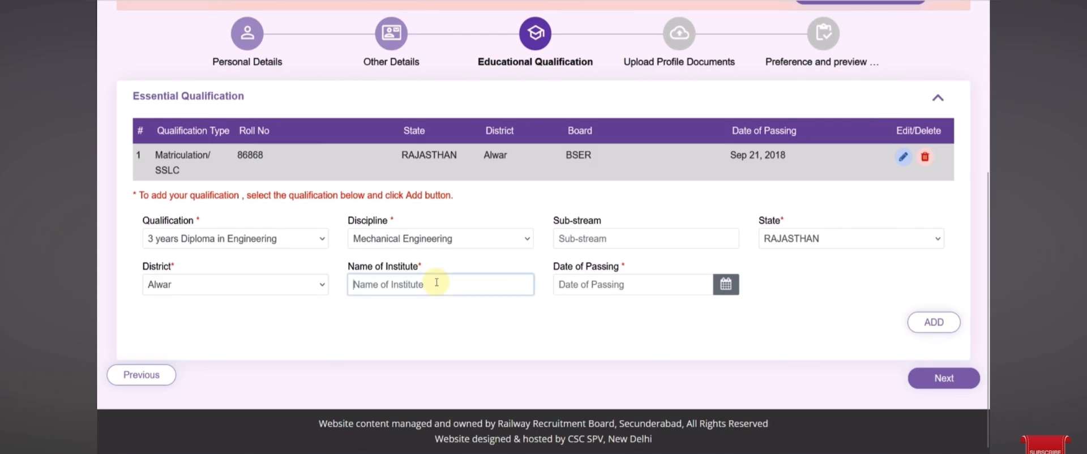
type("mni=")
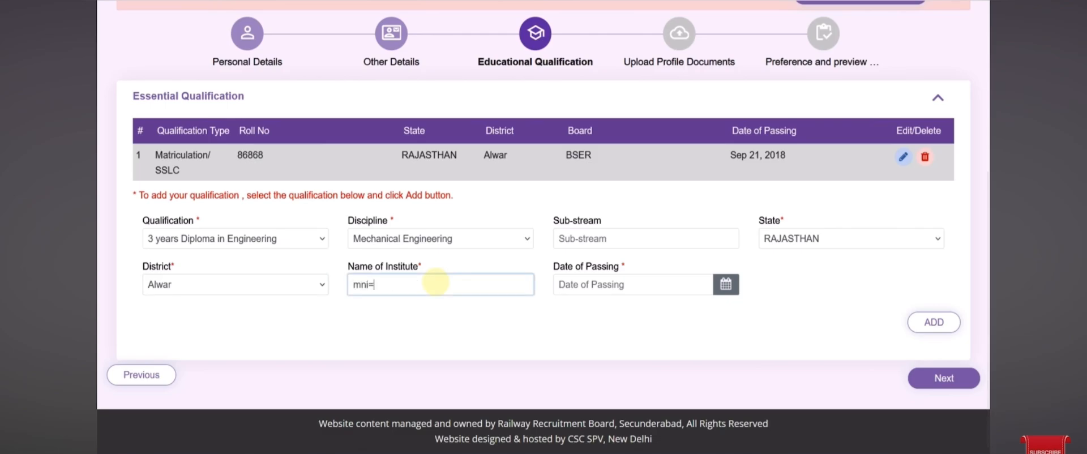
key("BackSpace")
type("MNIT")
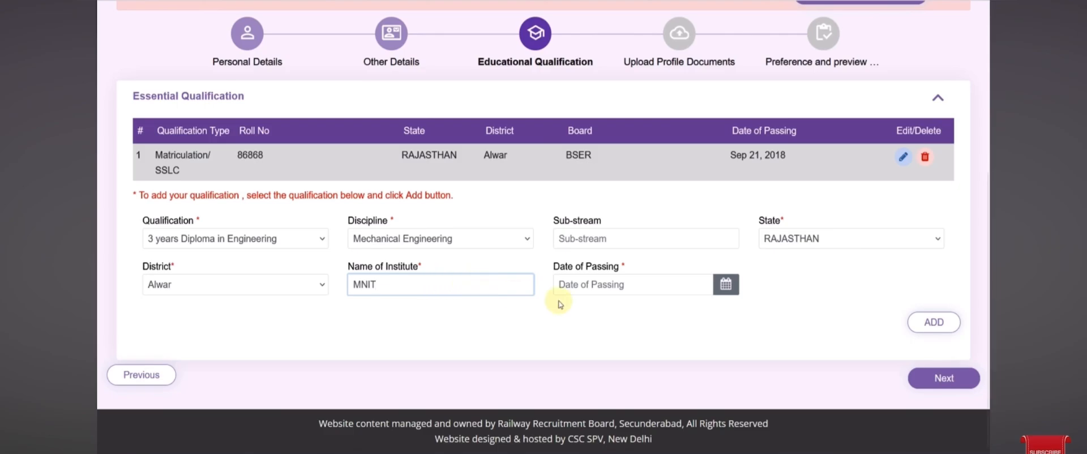
Set the diploma's date of passing to 25/05/2019 and add the qualification
left_click(725, 285)
left_click(661, 114)
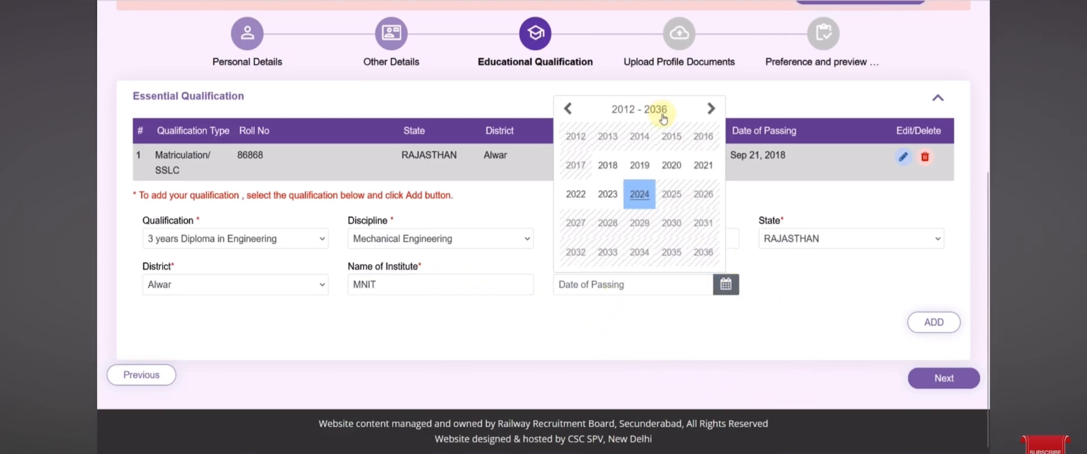
left_click(640, 164)
left_click(687, 214)
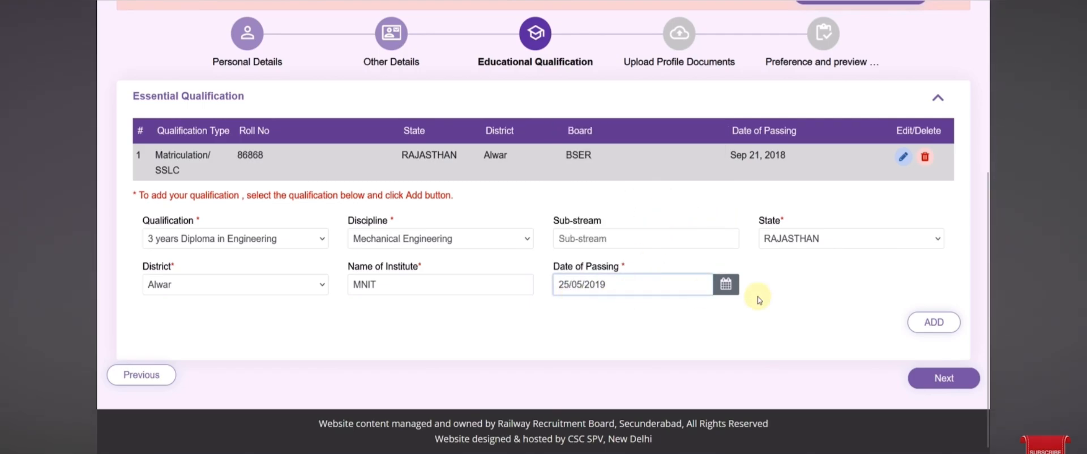
left_click(934, 322)
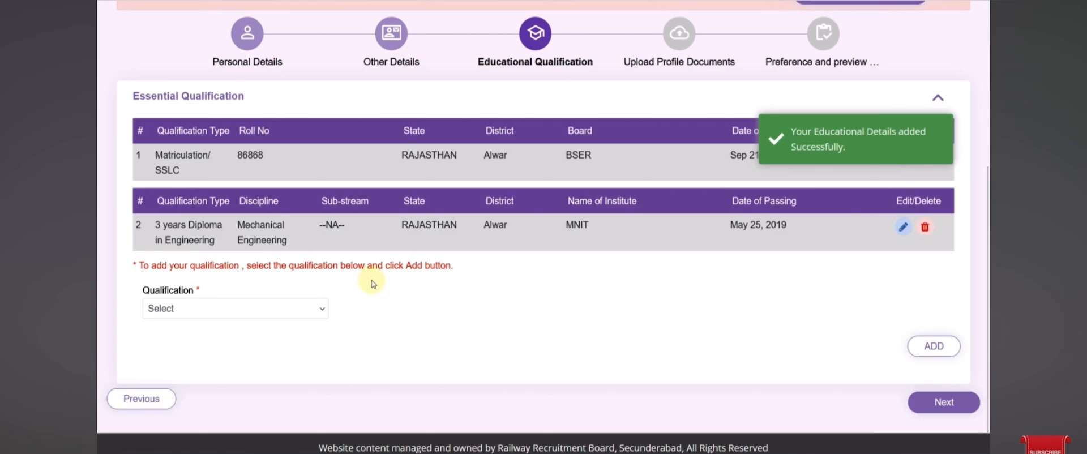
Select Bachelor of Science as a further qualification and review the disciplines it offers
scroll(425, 286, "down", 1)
left_click(244, 284)
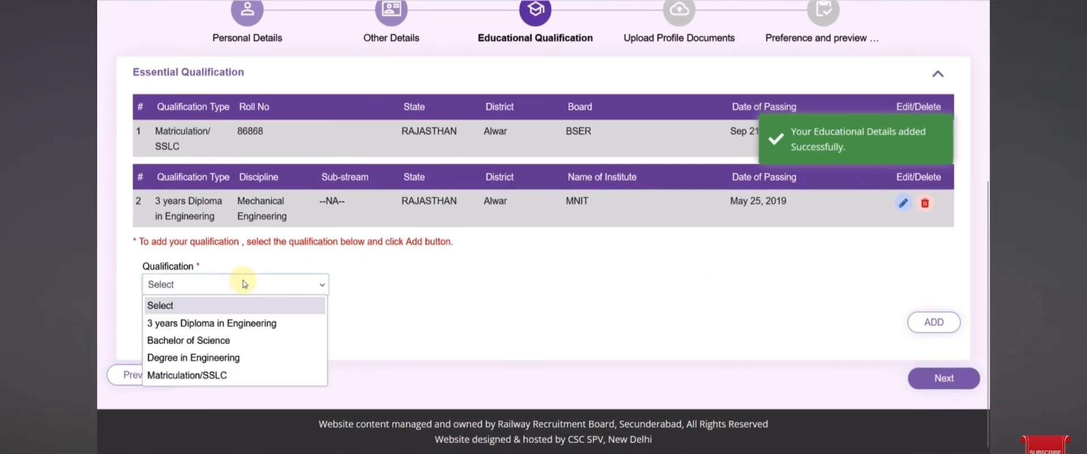
left_click(217, 346)
left_click(444, 290)
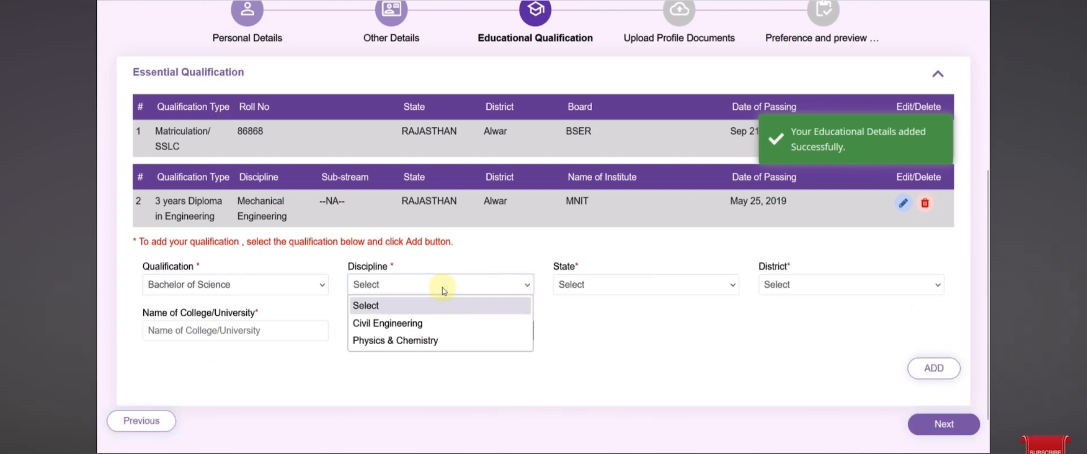
left_click(609, 351)
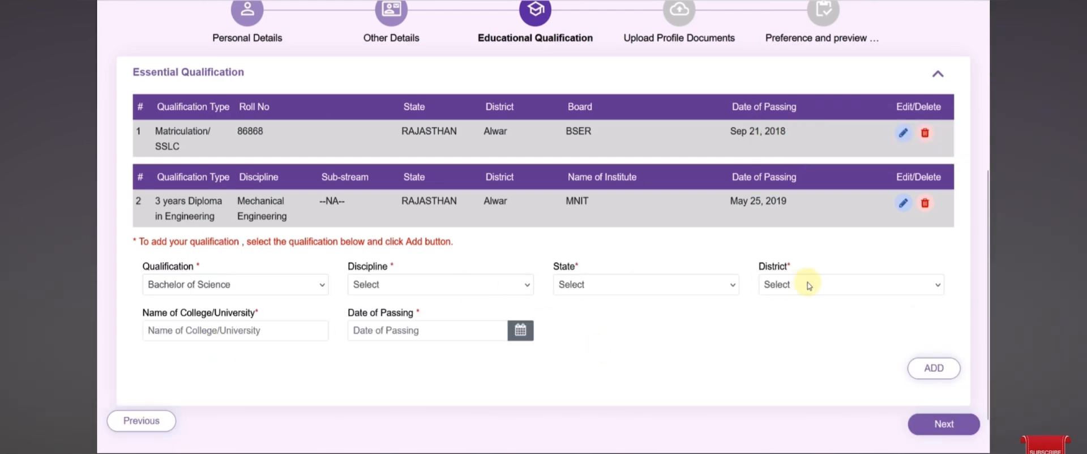
Switch the qualification to Degree in Engineering and review its discipline and district options and remaining fields
left_click(245, 284)
left_click(216, 358)
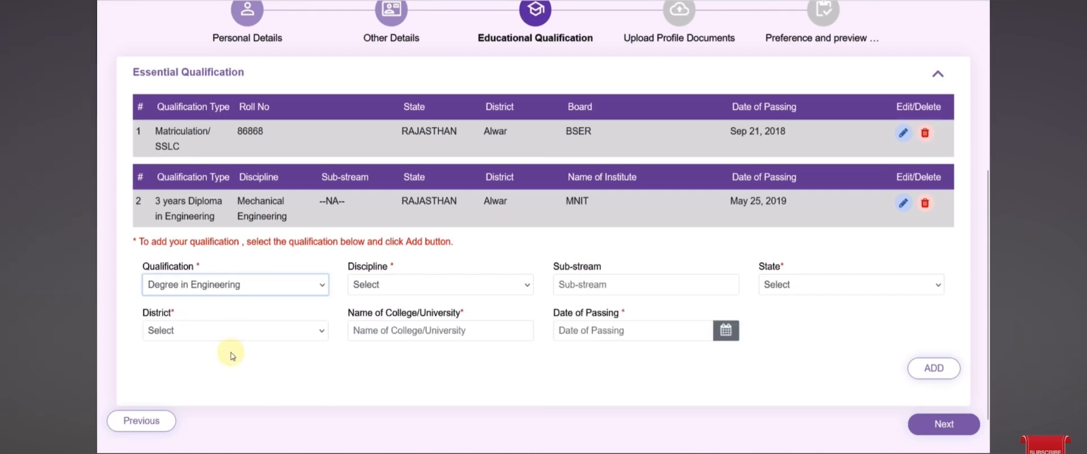
left_click(376, 286)
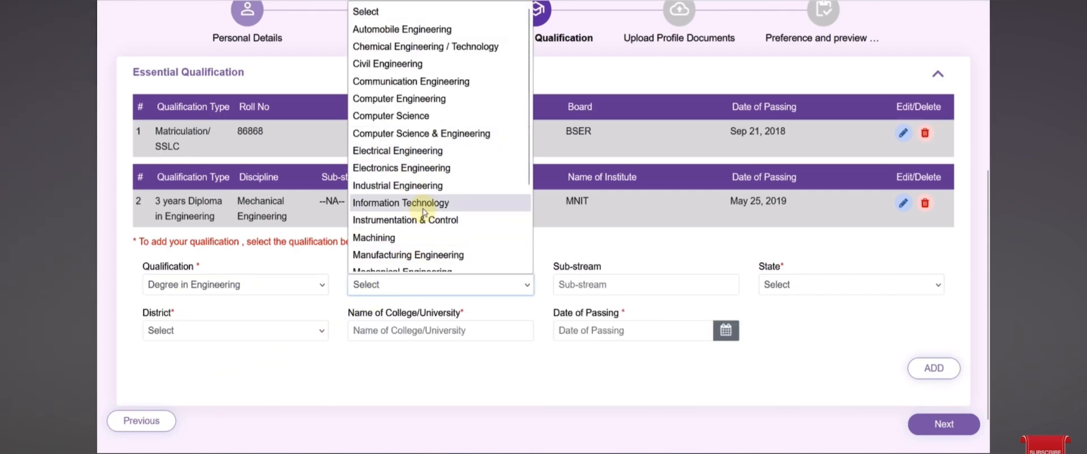
left_click(548, 367)
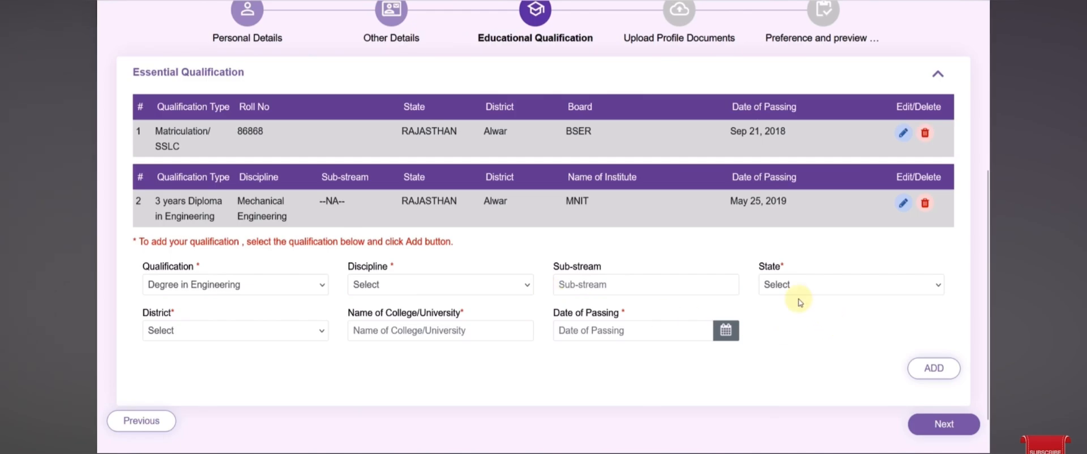
left_click(238, 334)
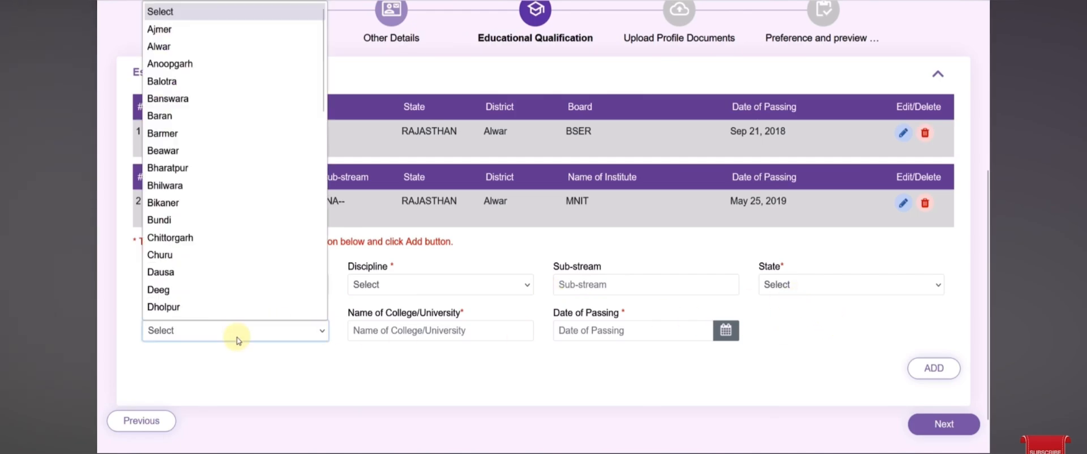
left_click(330, 371)
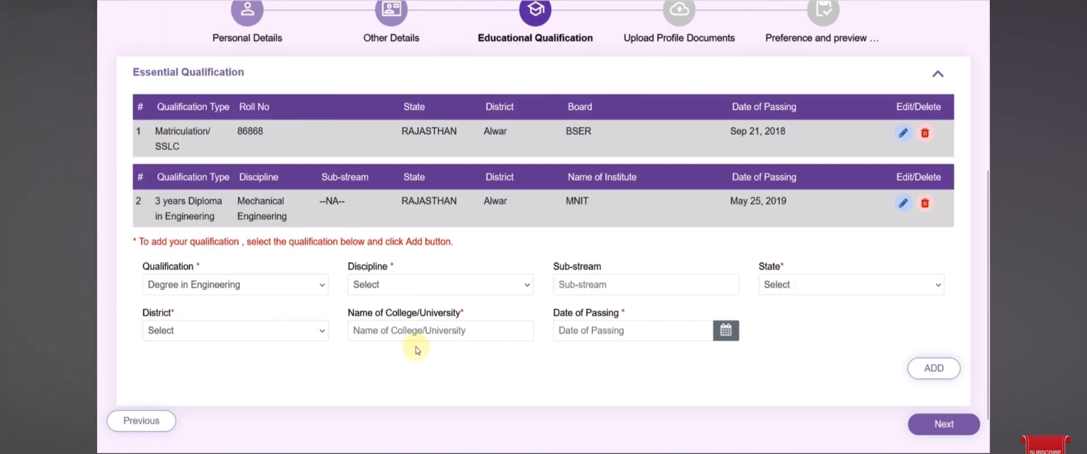
left_click(621, 338)
Review the samples of rejectable and acceptable photos for the profile documents, and close them
left_click(688, 359)
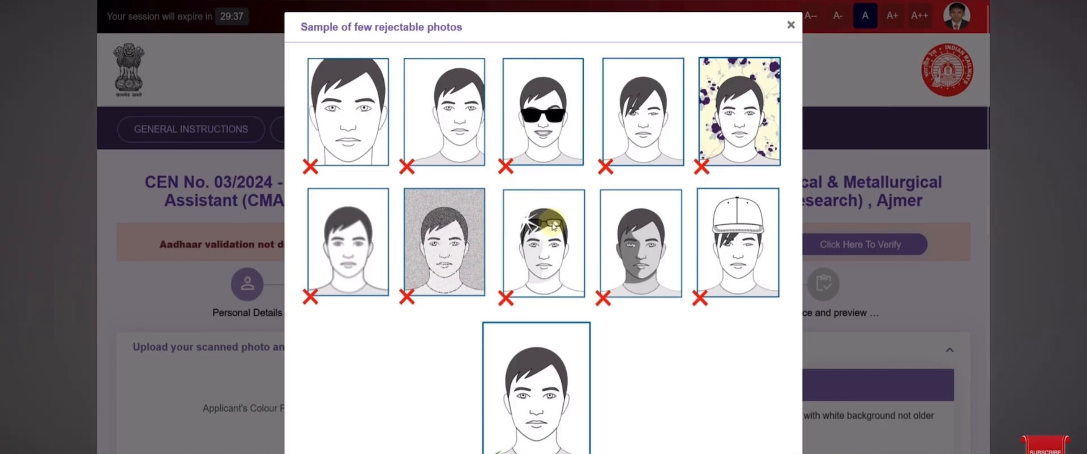
scroll(568, 386, "down", 1)
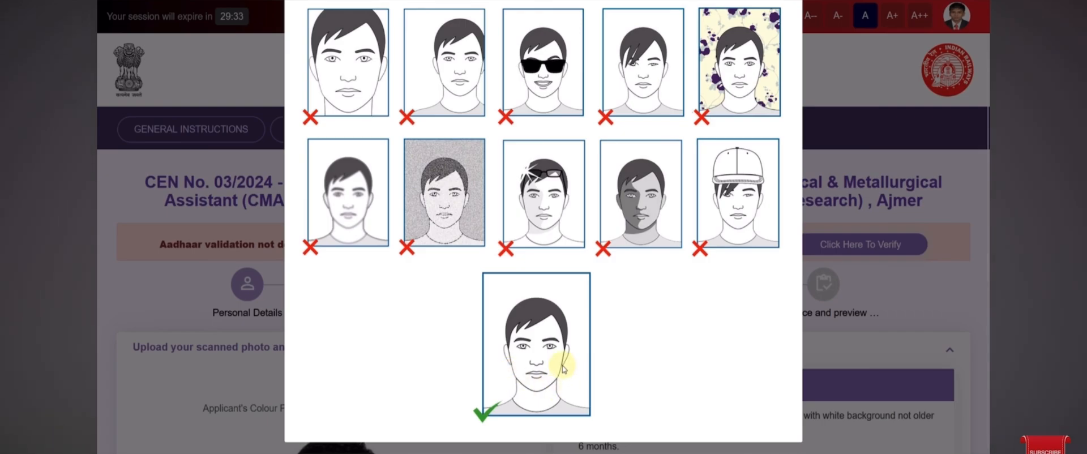
scroll(564, 369, "up", 1)
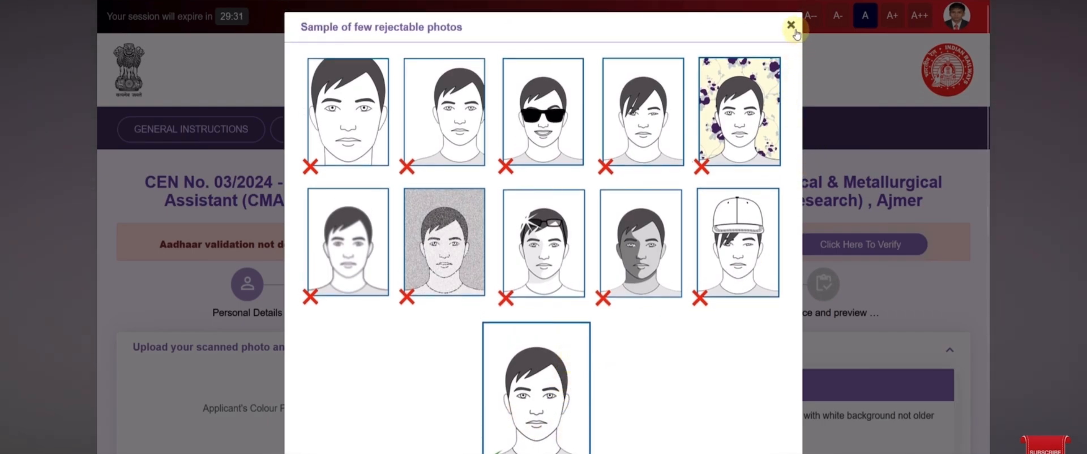
left_click(790, 16)
Save the uploaded applicant photograph and signature and proceed to the Preference and preview stage
scroll(492, 227, "down", 10)
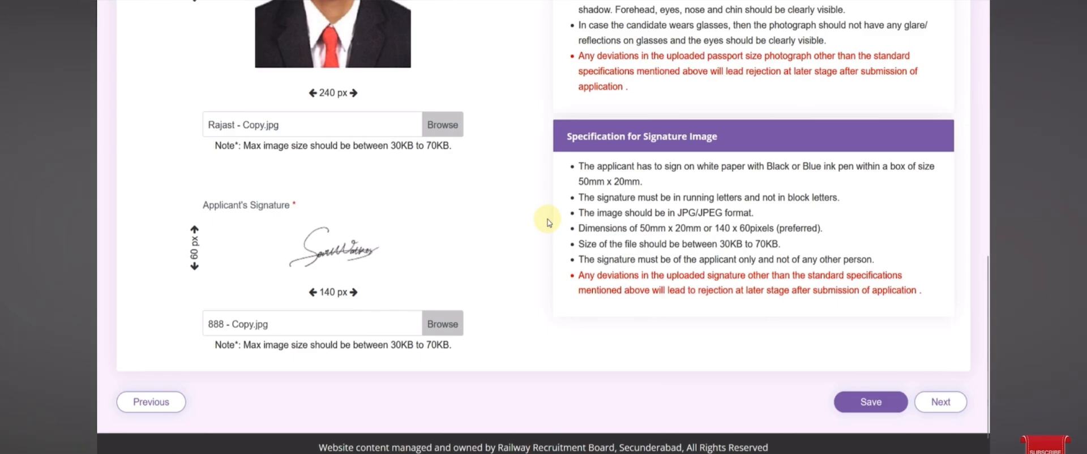
left_click(873, 403)
left_click(939, 404)
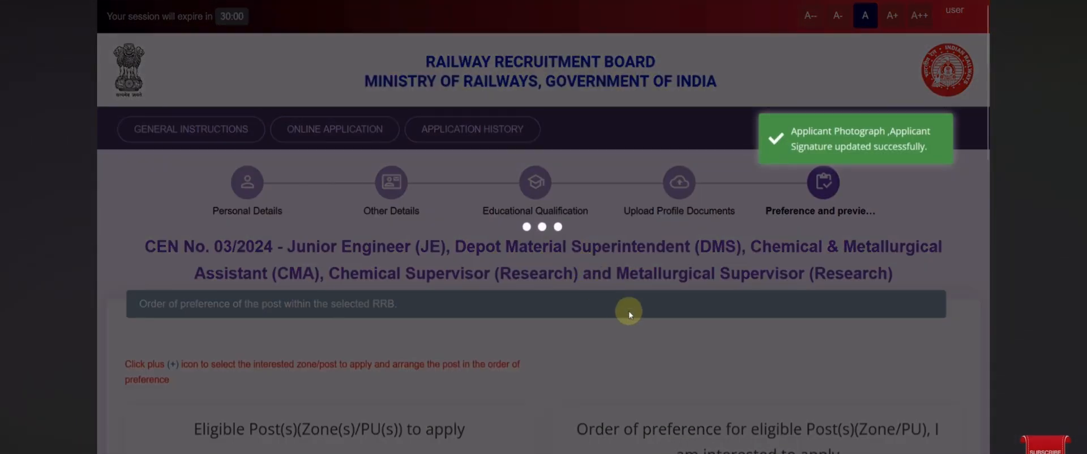
Examine the eligible zone and post list for RRB Ajmer and the order of preference area
scroll(631, 274, "down", 3)
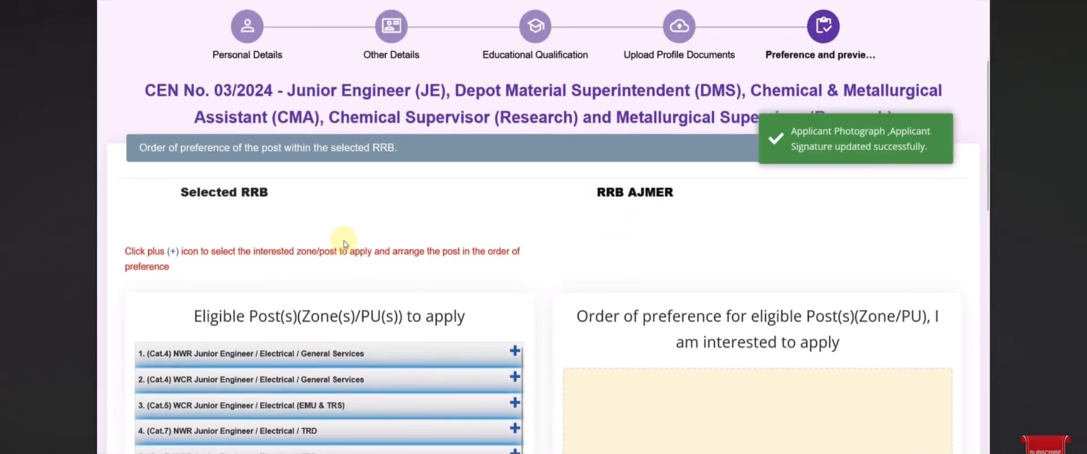
scroll(339, 236, "down", 2)
scroll(384, 198, "up", 3)
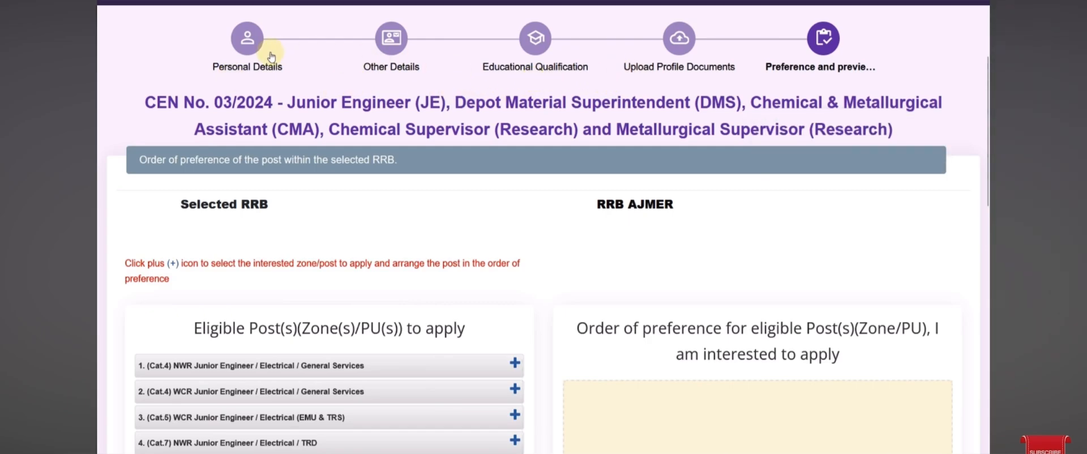
scroll(531, 185, "down", 4)
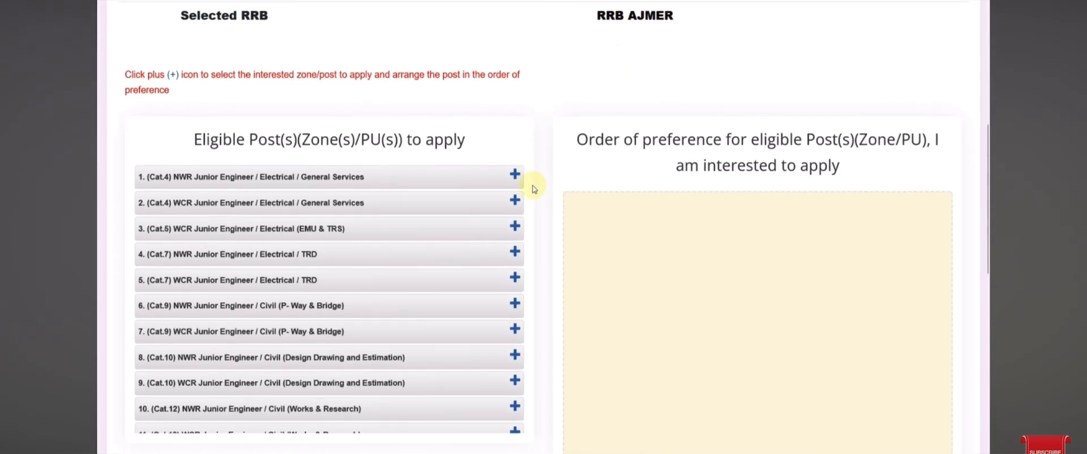
scroll(429, 259, "down", 1)
scroll(428, 257, "down", 4)
scroll(429, 311, "up", 5)
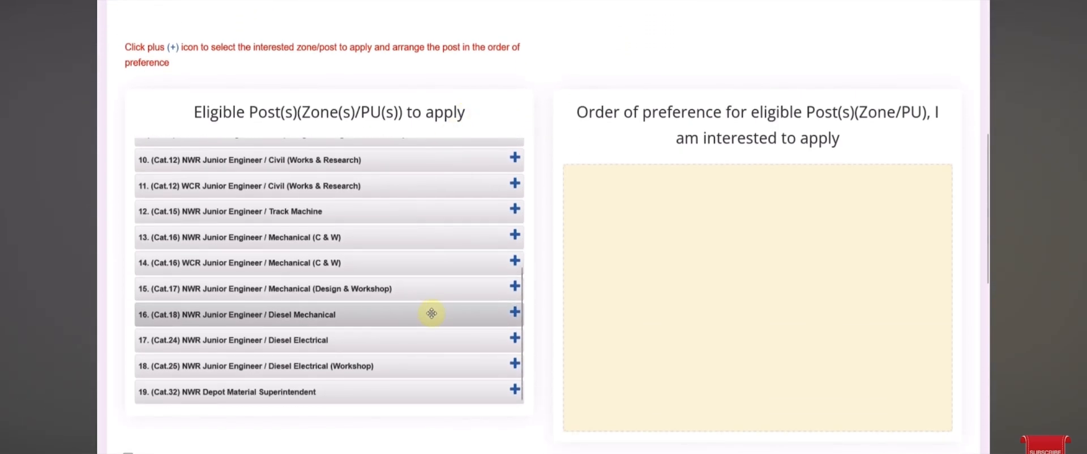
scroll(441, 292, "up", 1)
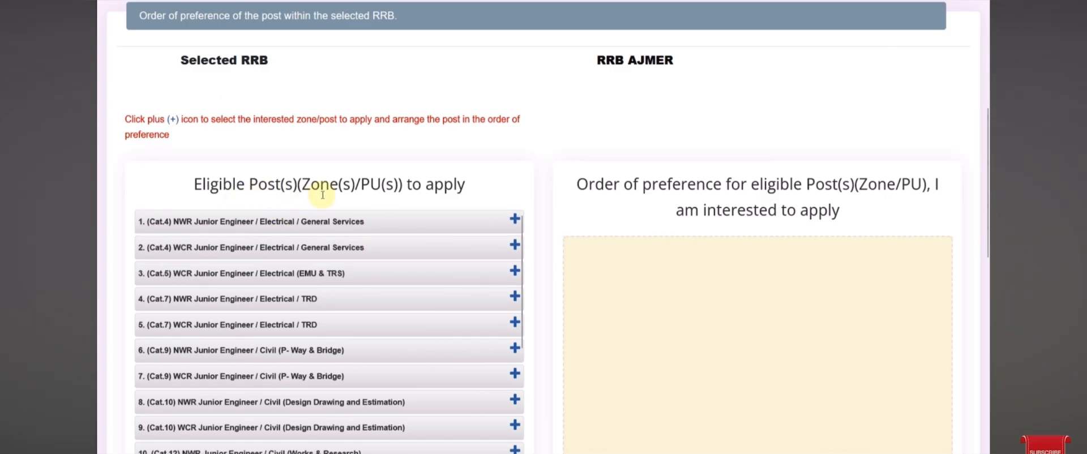
scroll(327, 195, "up", 2)
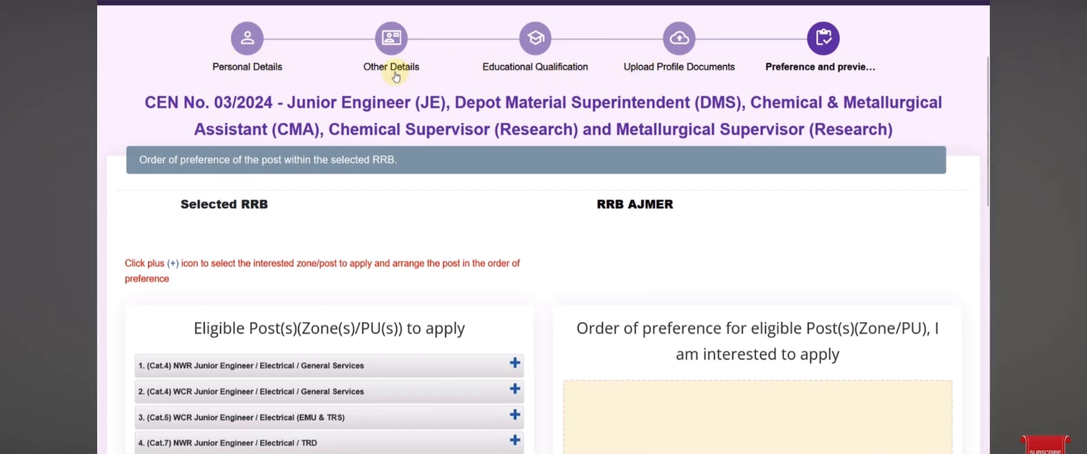
scroll(515, 187, "down", 3)
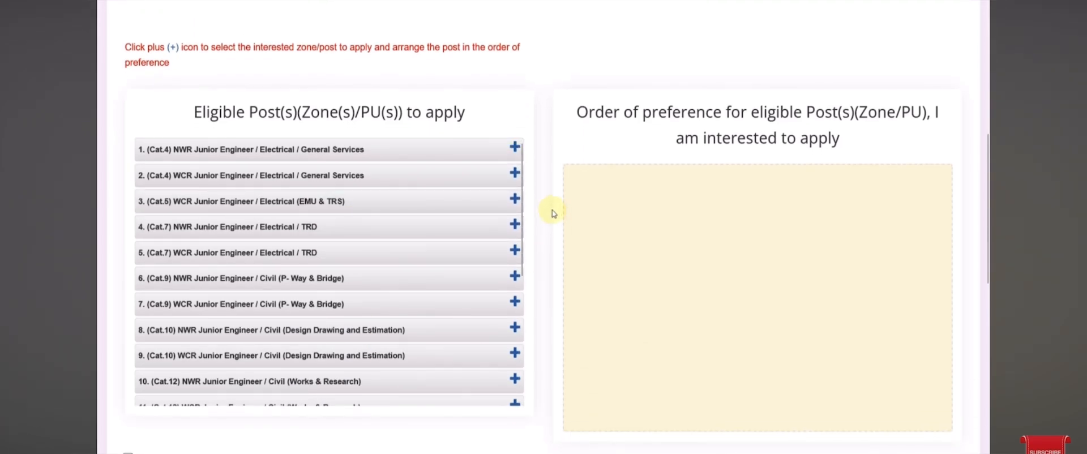
scroll(554, 213, "up", 3)
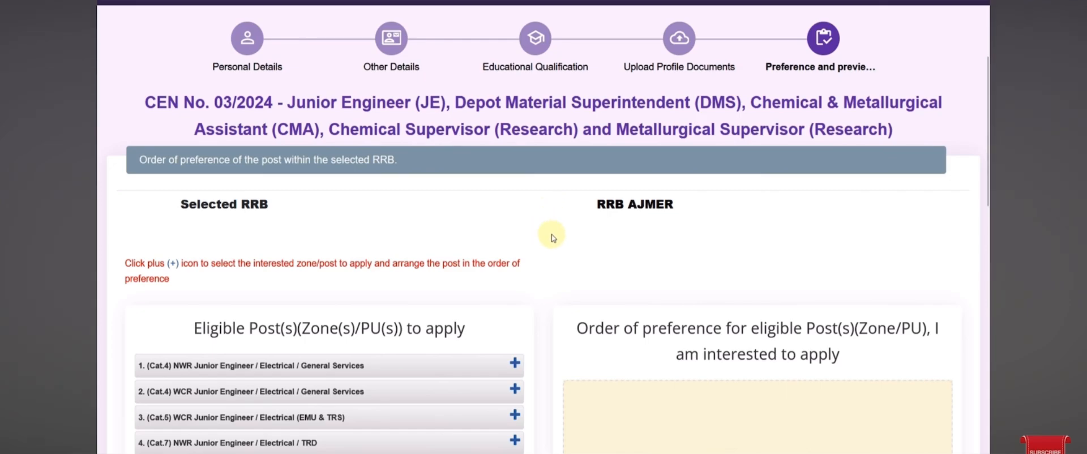
scroll(554, 213, "down", 3)
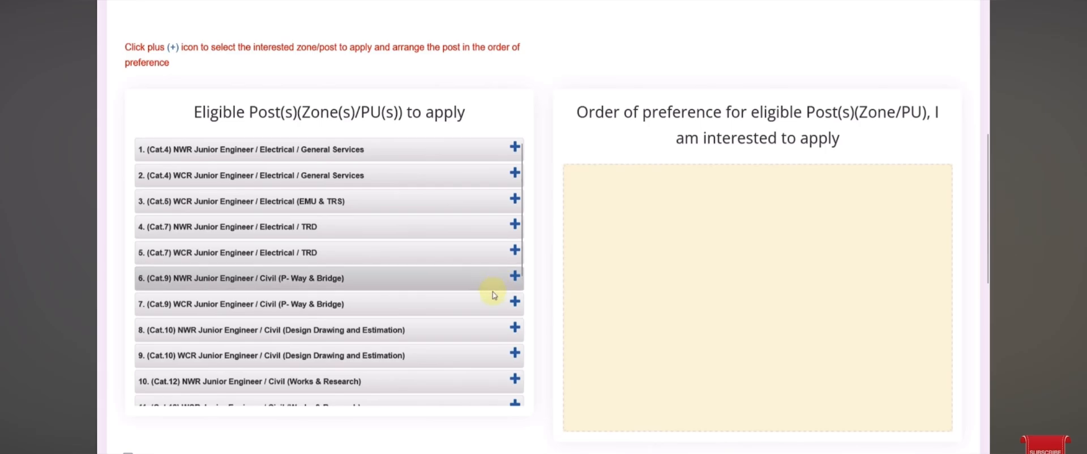
Add NWR Civil (P-Way & Bridge), WCR and NWR Electrical/TRD, WCR Electrical (EMU & TRS), and WCR and NWR Electrical General Services to the preferences
left_click(514, 279)
left_click(514, 253)
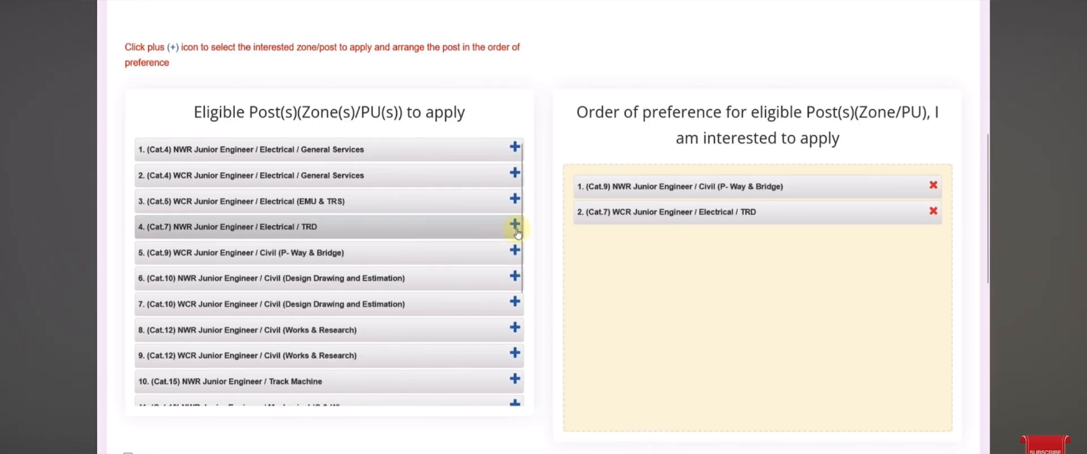
left_click(514, 226)
left_click(514, 201)
left_click(514, 174)
left_click(514, 148)
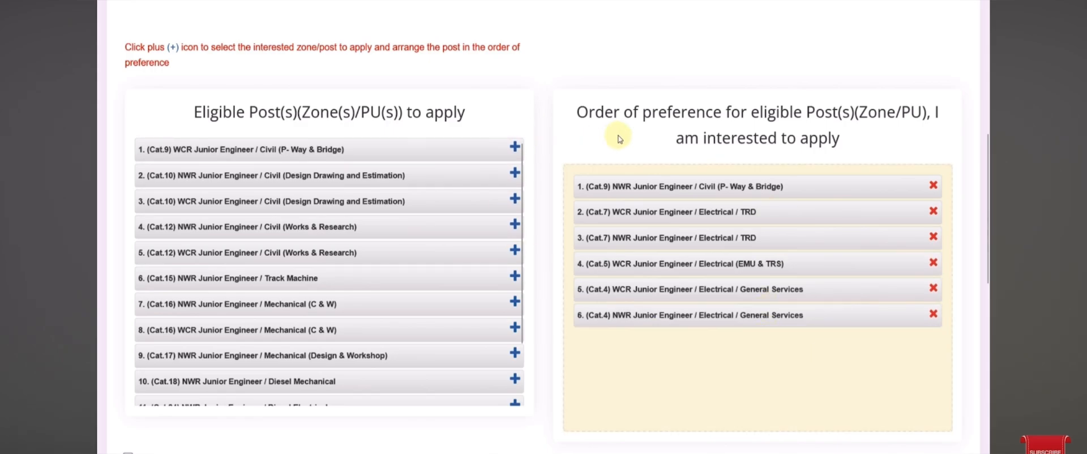
Add NWR Diesel Electrical, Mechanical (Design & Workshop), Diesel Electrical (Workshop) and Depot Material Superintendent to the order of preference
scroll(498, 340, "down", 3)
left_click(513, 337)
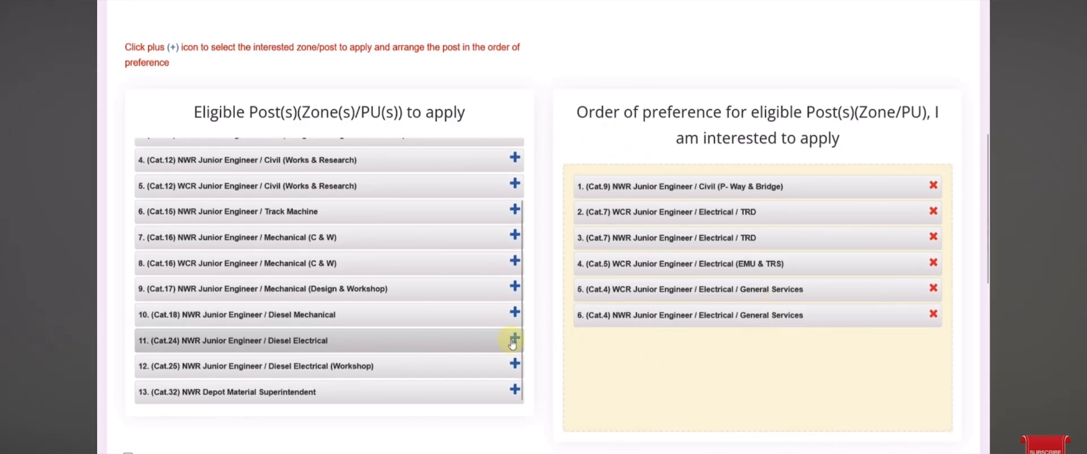
left_click(515, 340)
left_click(514, 363)
left_click(514, 379)
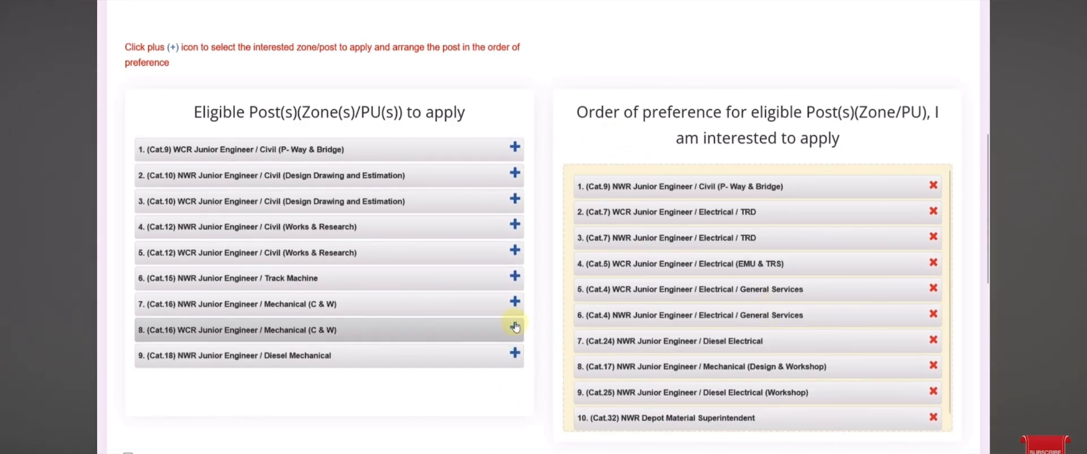
Add WCR and NWR Civil (Works & Research), WCR and NWR Civil (Design Drawing and Estimation), and NWR Mechanical (C & W) to the preferences
left_click(516, 251)
left_click(515, 225)
left_click(514, 198)
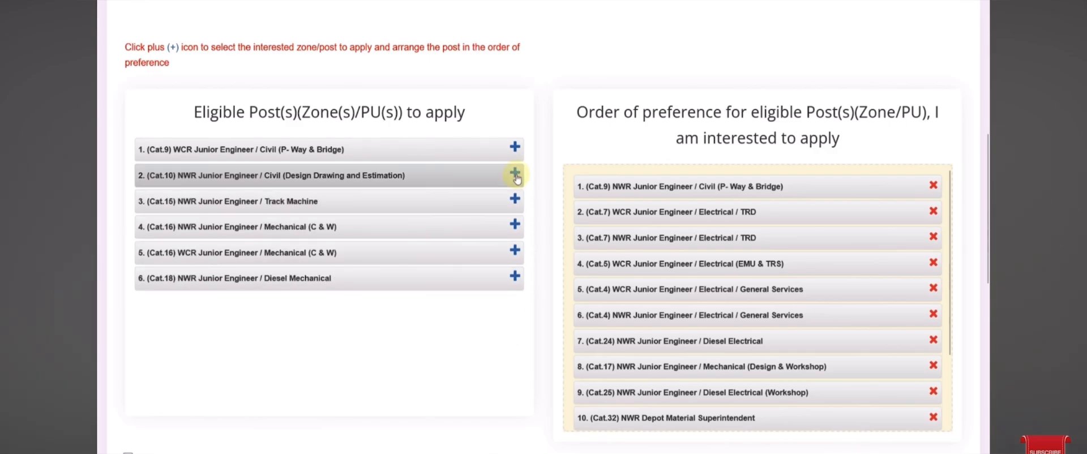
left_click(515, 173)
left_click(515, 199)
scroll(737, 254, "down", 4)
scroll(753, 125, "down", 5)
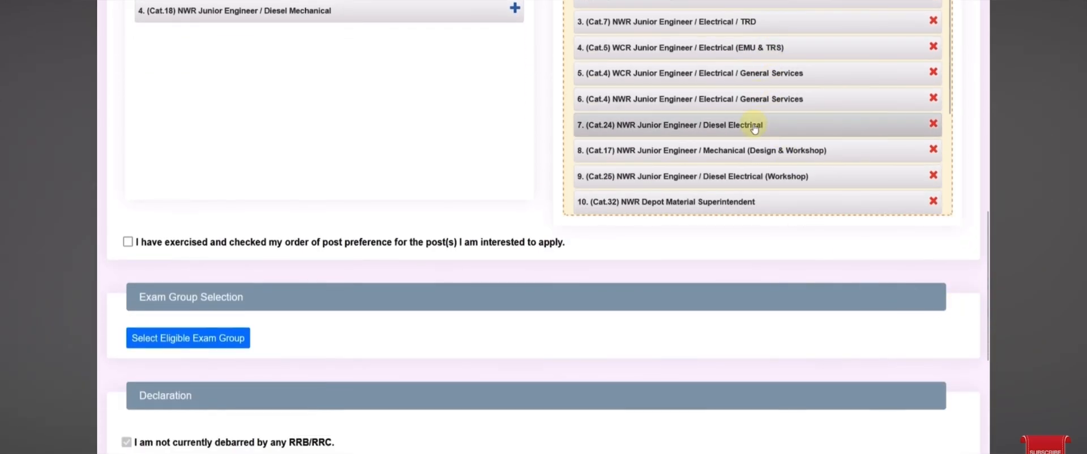
scroll(755, 128, "down", 1)
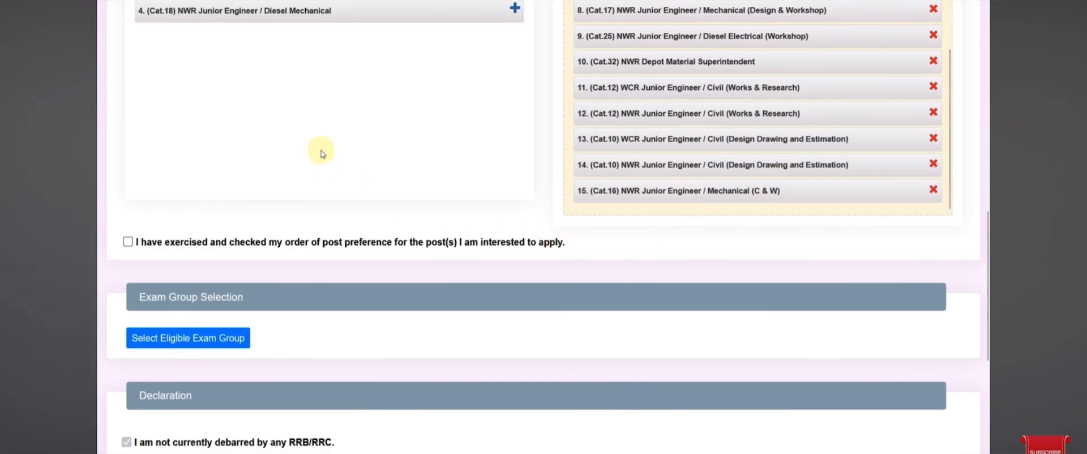
Confirm that the order of post preference was checked and select Civil and Allied Engineering as the exam group
scroll(322, 154, "down", 3)
left_click(128, 98)
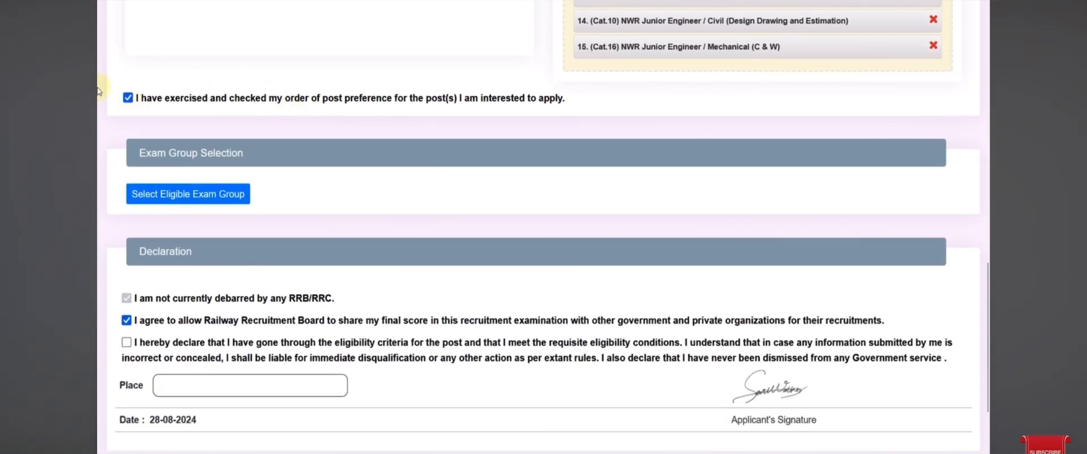
left_click(219, 195)
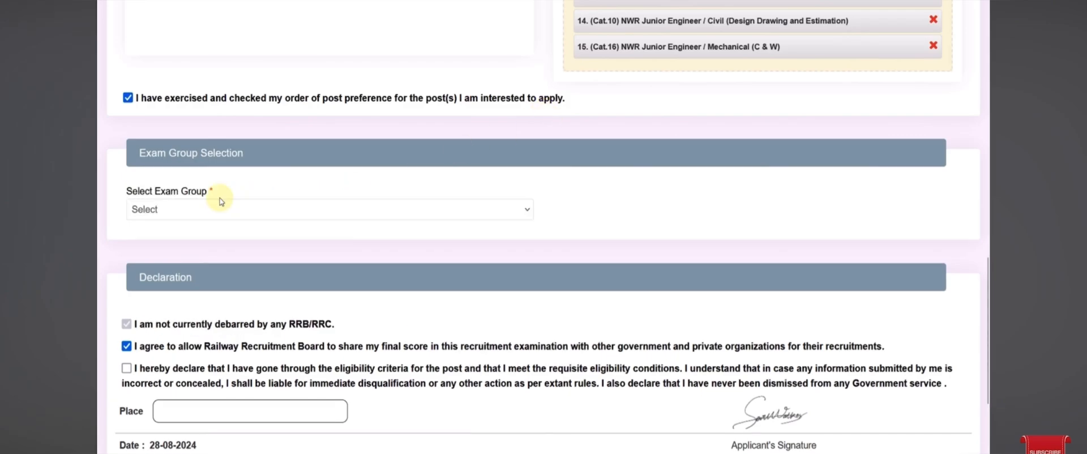
left_click(221, 204)
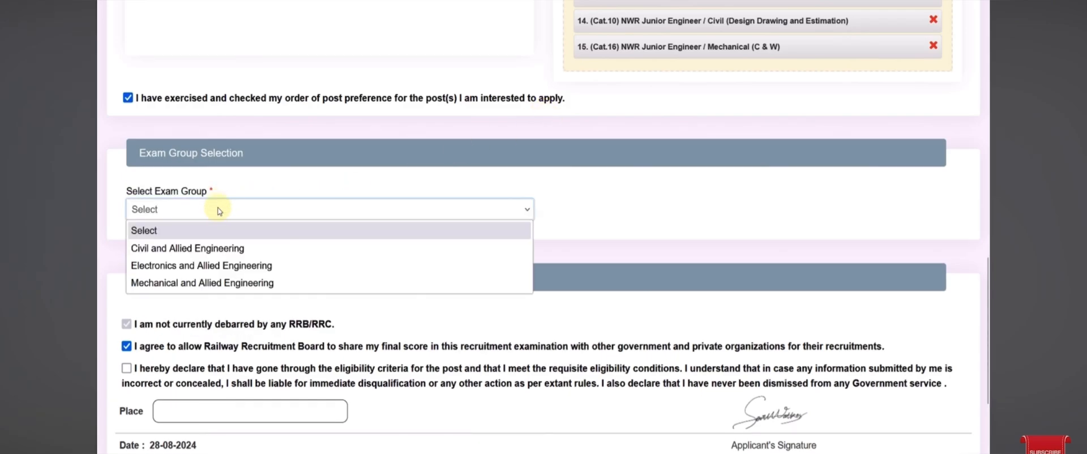
left_click(222, 249)
left_click(535, 290)
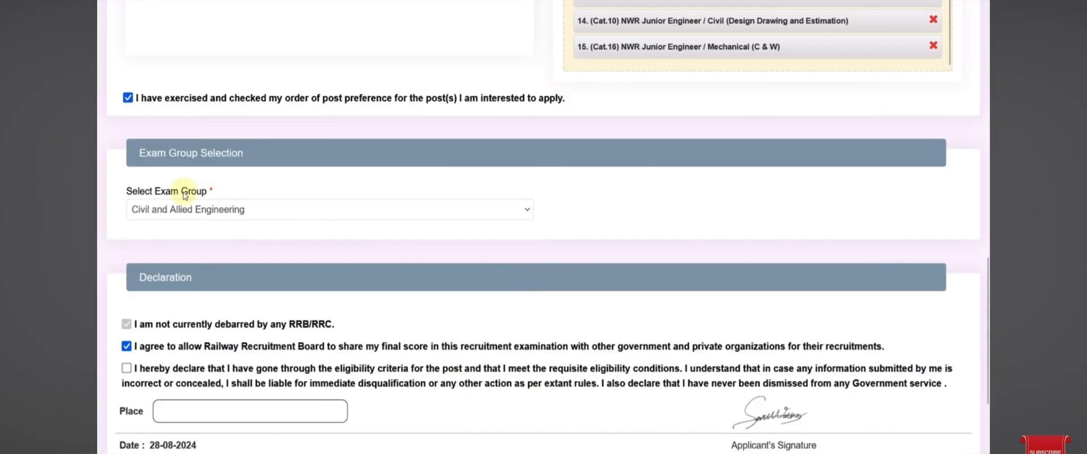
scroll(349, 194, "down", 3)
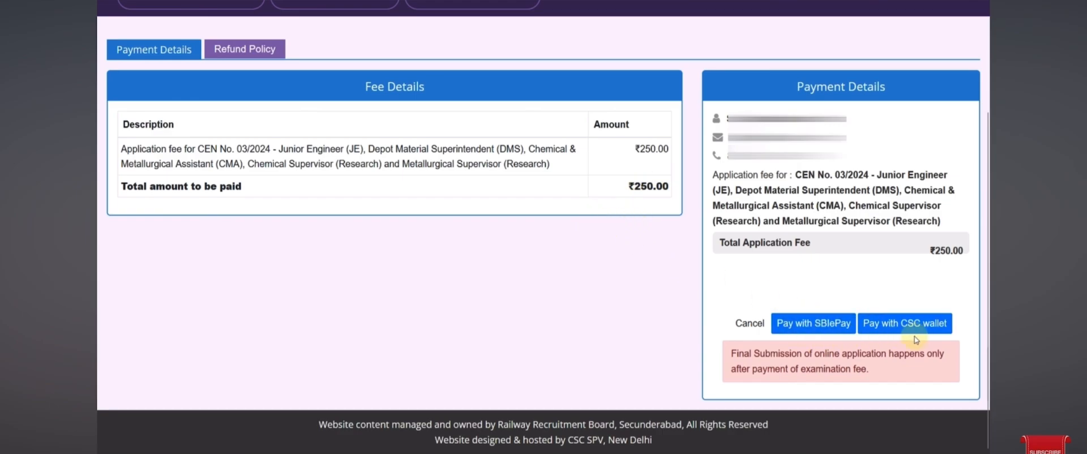
Proceed to pay the application fee with SBIePay and select UPI QR as the payment option
left_click(838, 328)
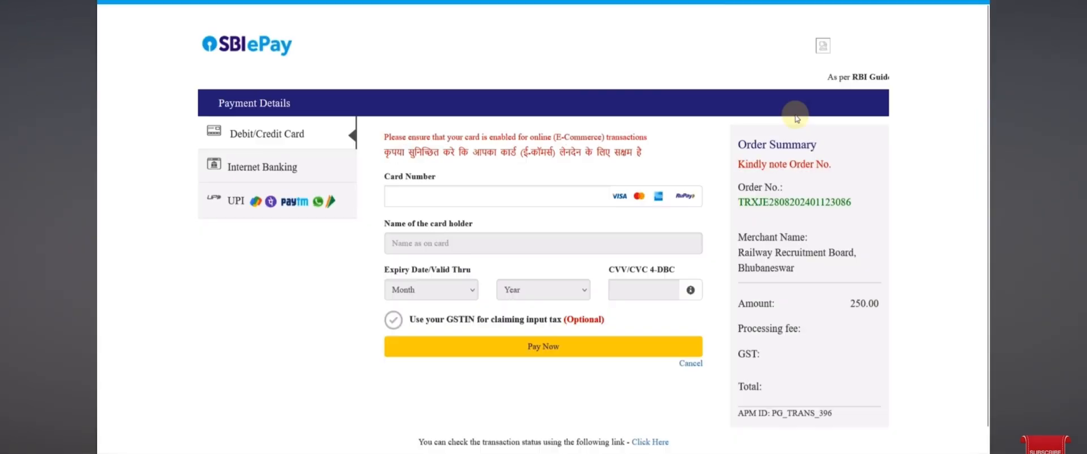
left_click(296, 204)
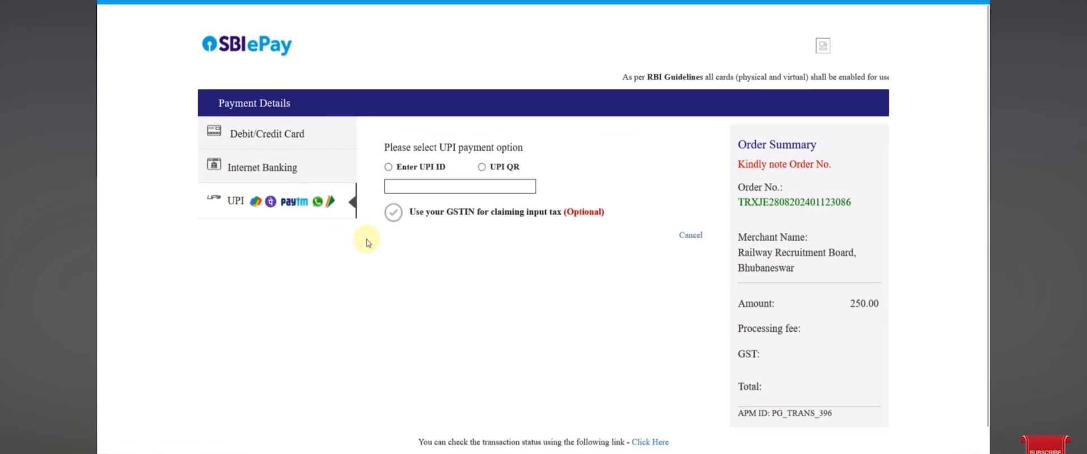
left_click(479, 175)
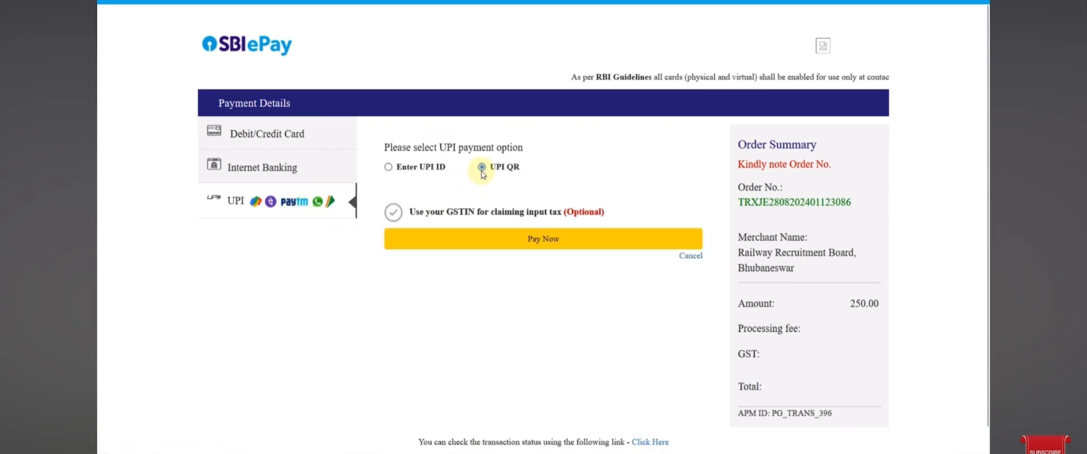
Switch the payment method to Internet Banking and review its bank choices and the order summary
left_click(302, 178)
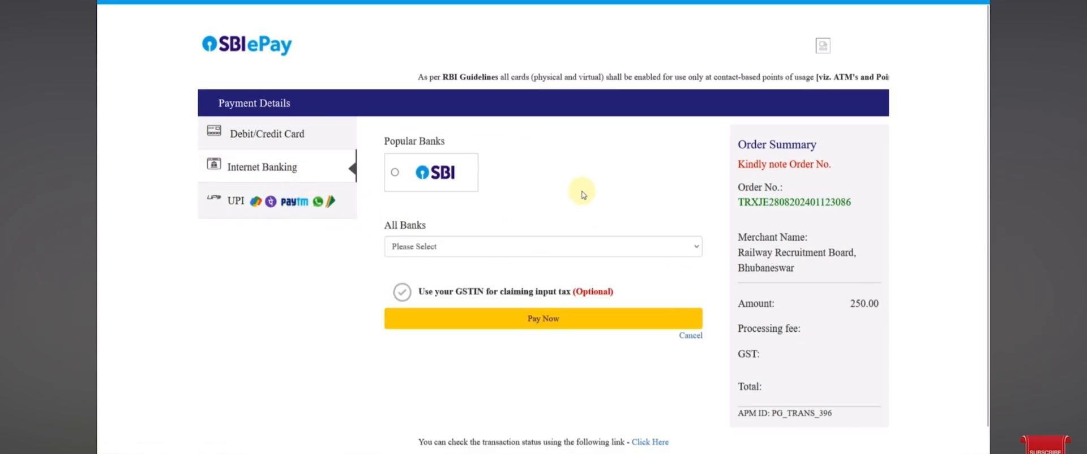
scroll(584, 195, "down", 1)
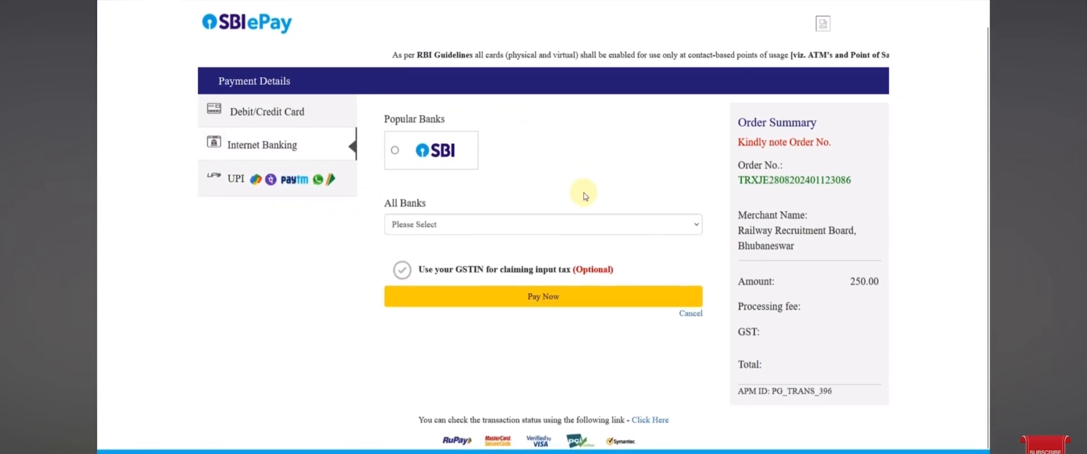
left_click(654, 296)
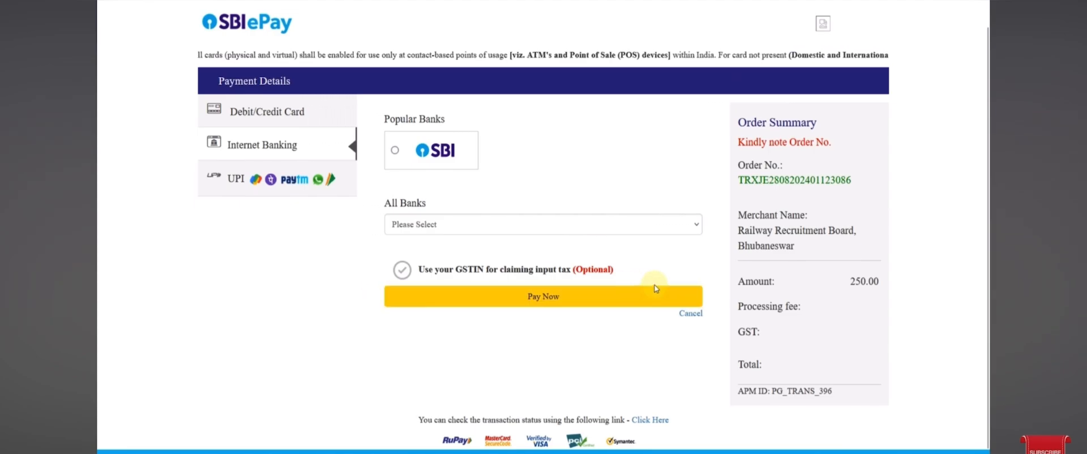
scroll(654, 289, "up", 1)
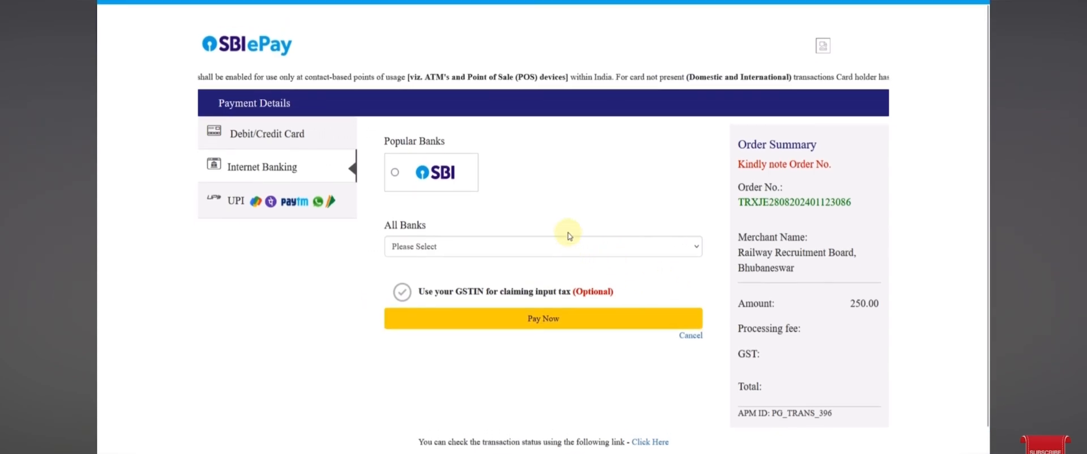